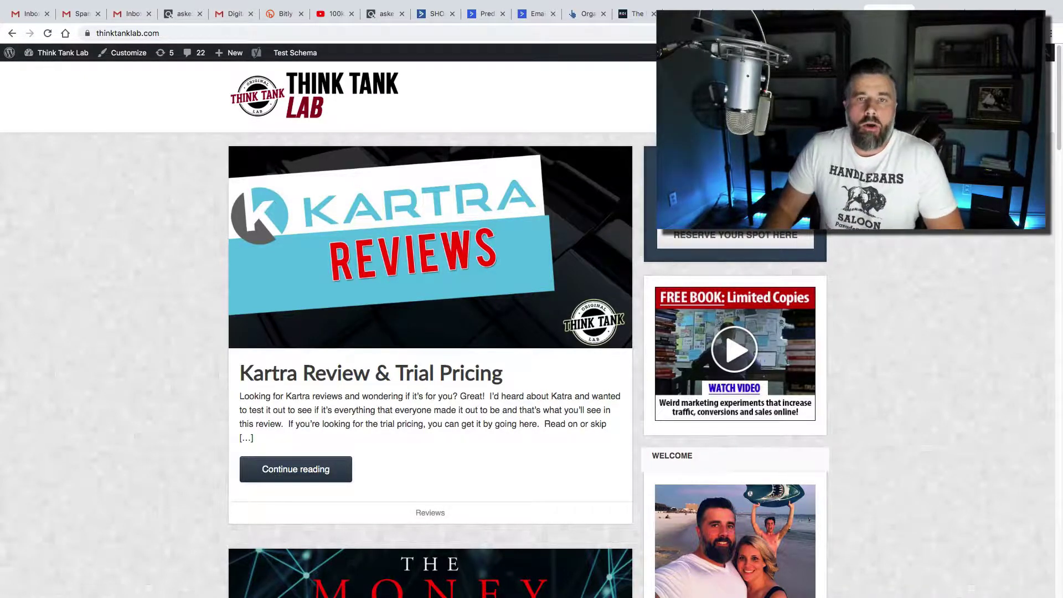
Load rankgold.com, shoalsmarketing.com and searchstacks.com, each in a fresh Chrome tab.
key(super+t)
text(rankgold.c)
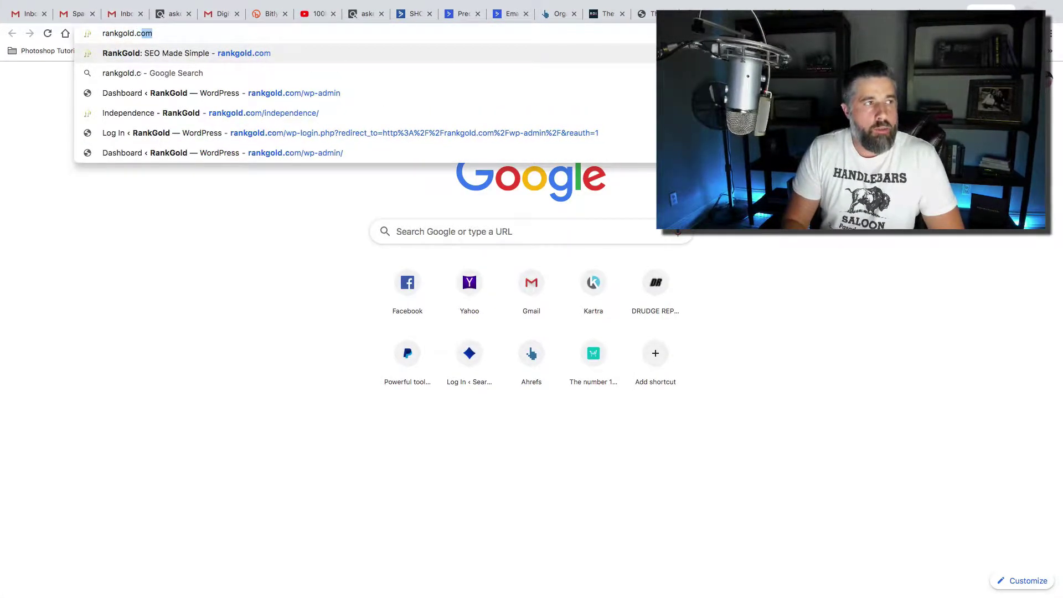
key(Return)
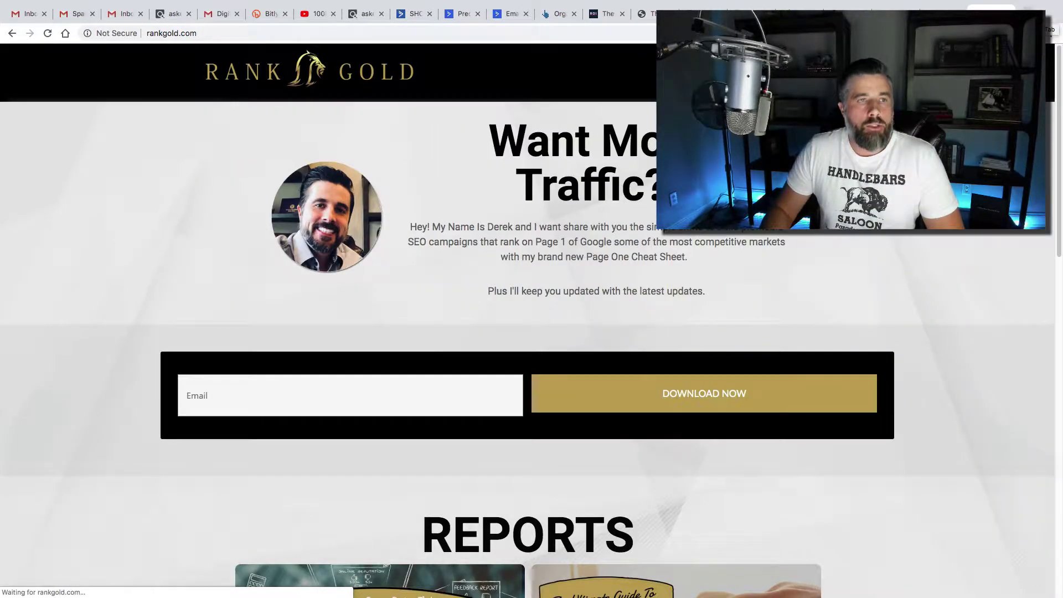
key(super+t)
text(shoals)
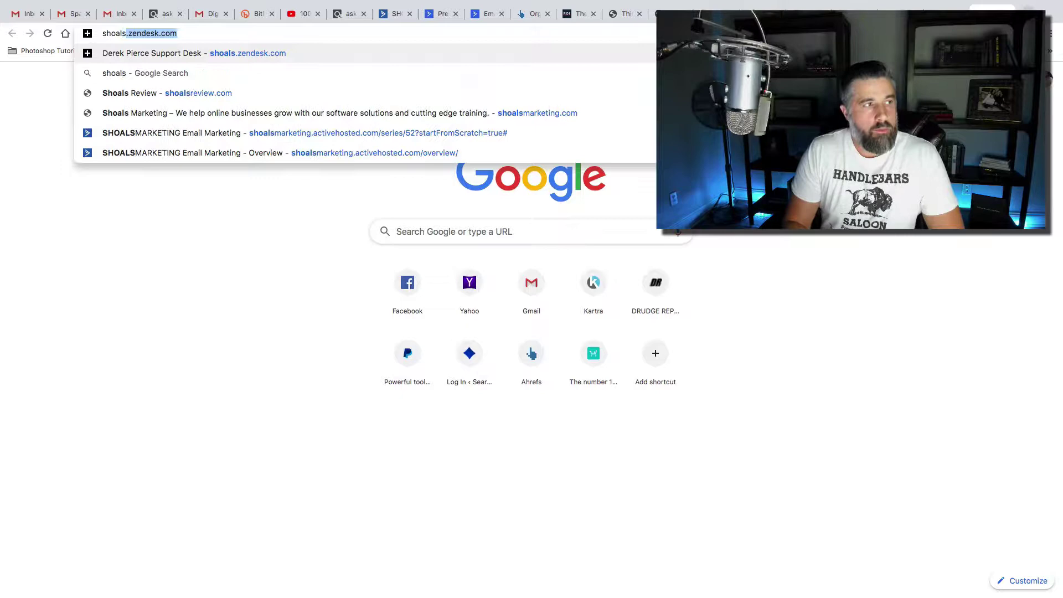
text(mark)
key(Return)
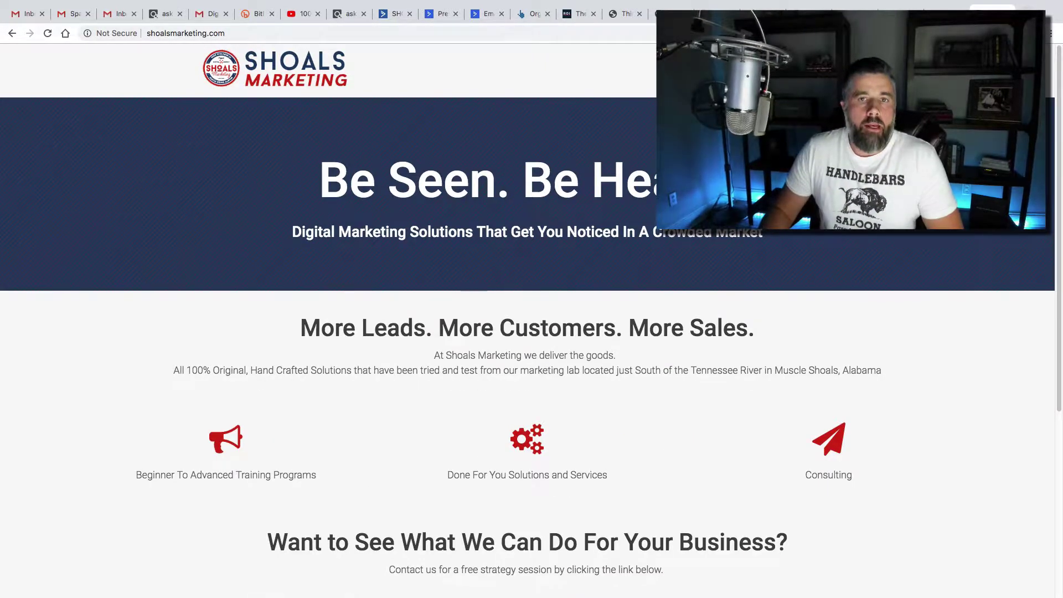
key(super+t)
text(sear)
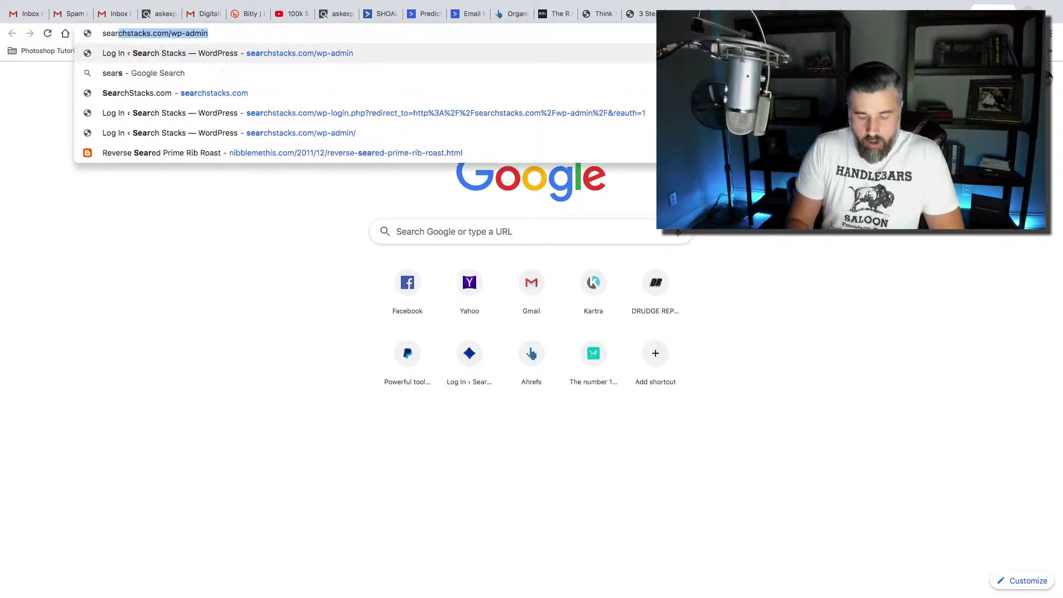
text(chstacks.com/)
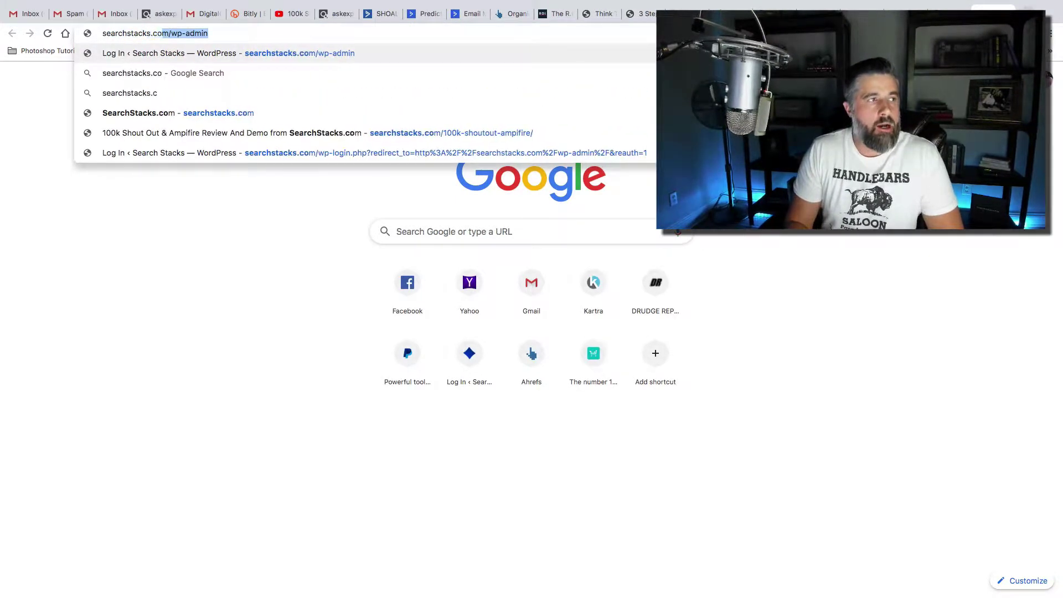
key(Return)
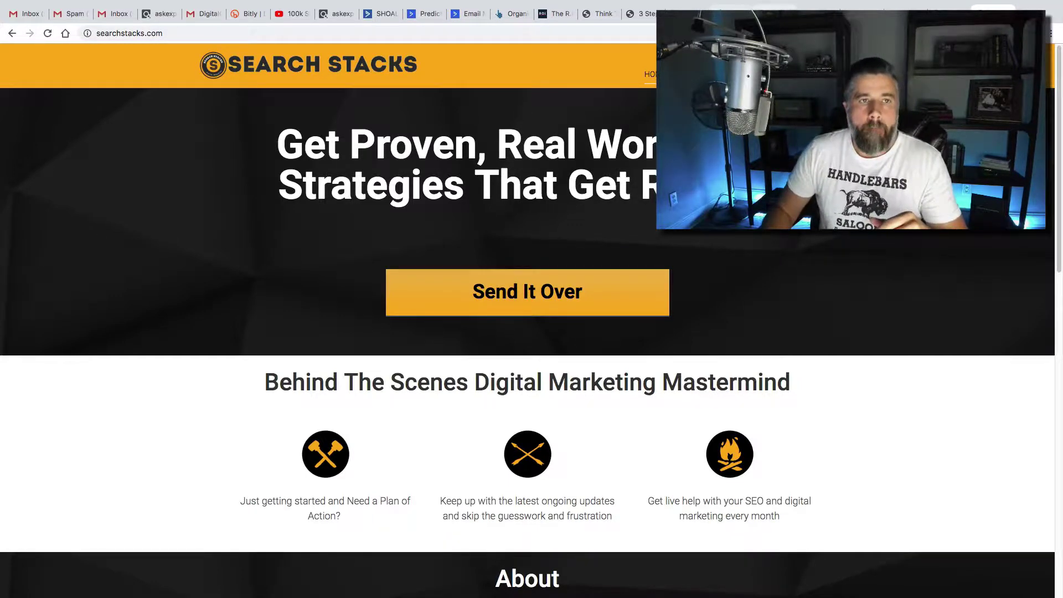
Switch to the thrivethemes.com Member Dashboard tab showing the Access Your Products steps.
key(ctrl+Tab)
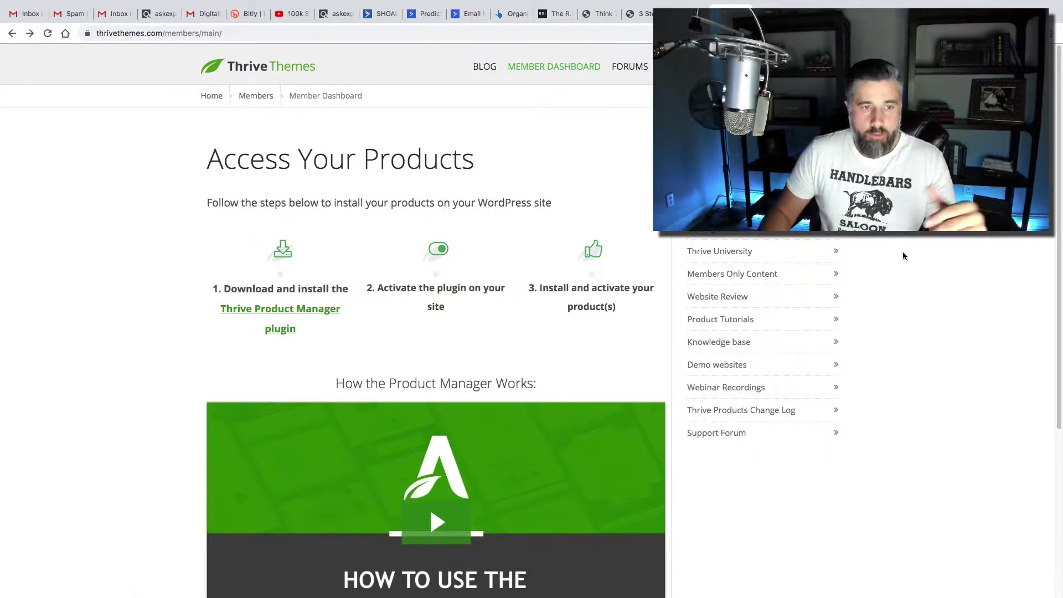
click(729, 368)
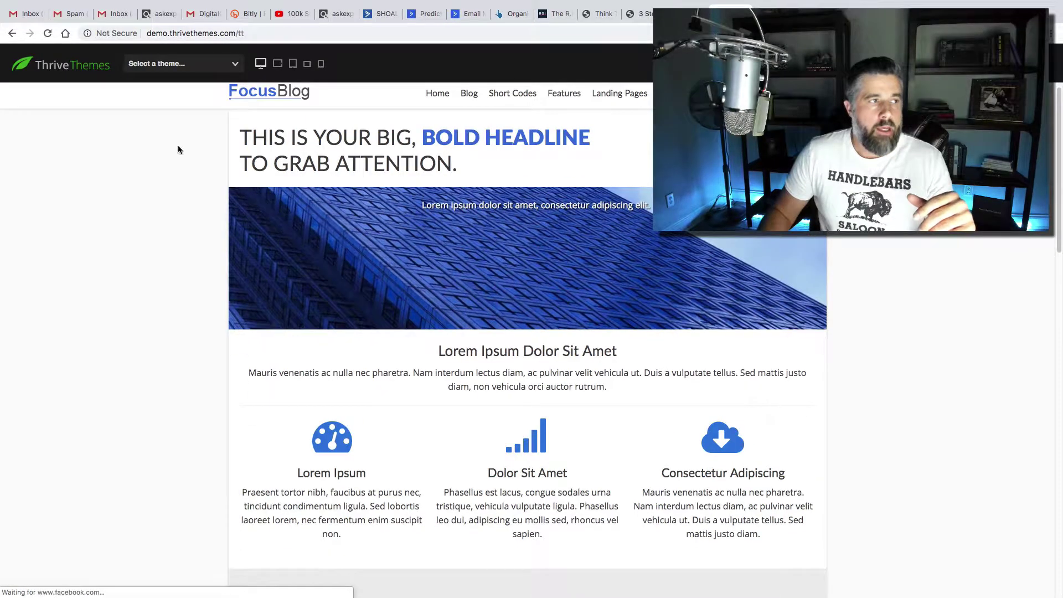
click(166, 63)
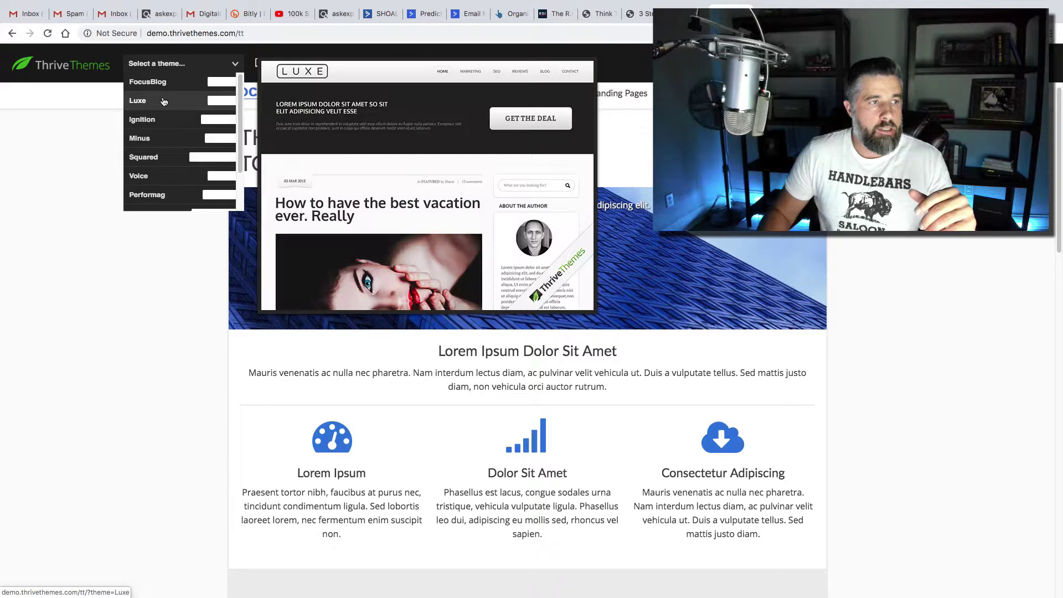
click(9, 34)
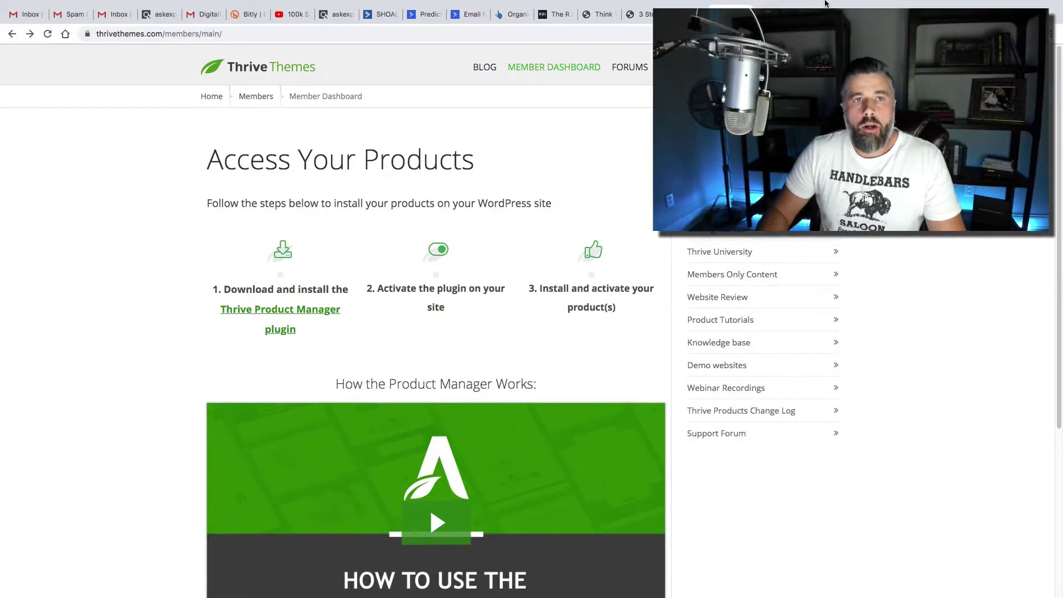
Go from the Dashboard to Plugins > Installed Plugins and highlight the Thrive Product Manager 1.2.1 name.
mouse_move(839, 3)
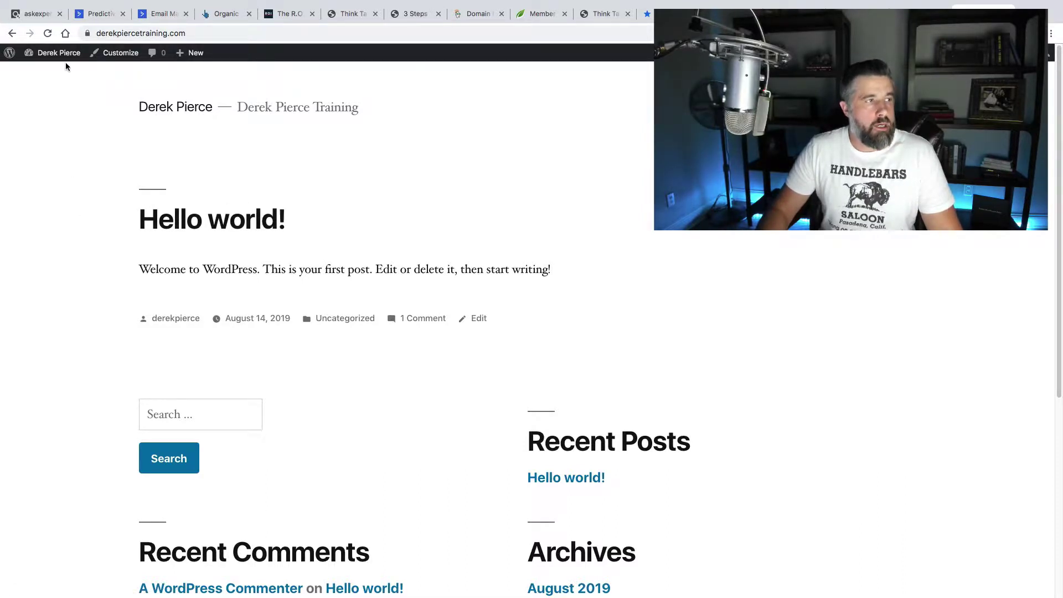
mouse_move(58, 53)
click(42, 72)
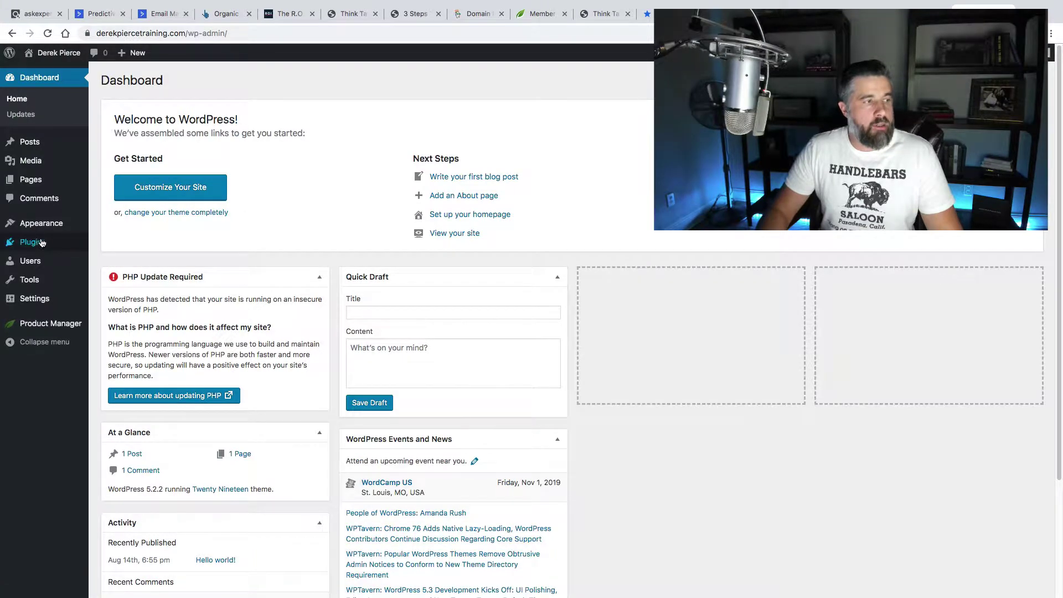
mouse_move(41, 242)
click(119, 244)
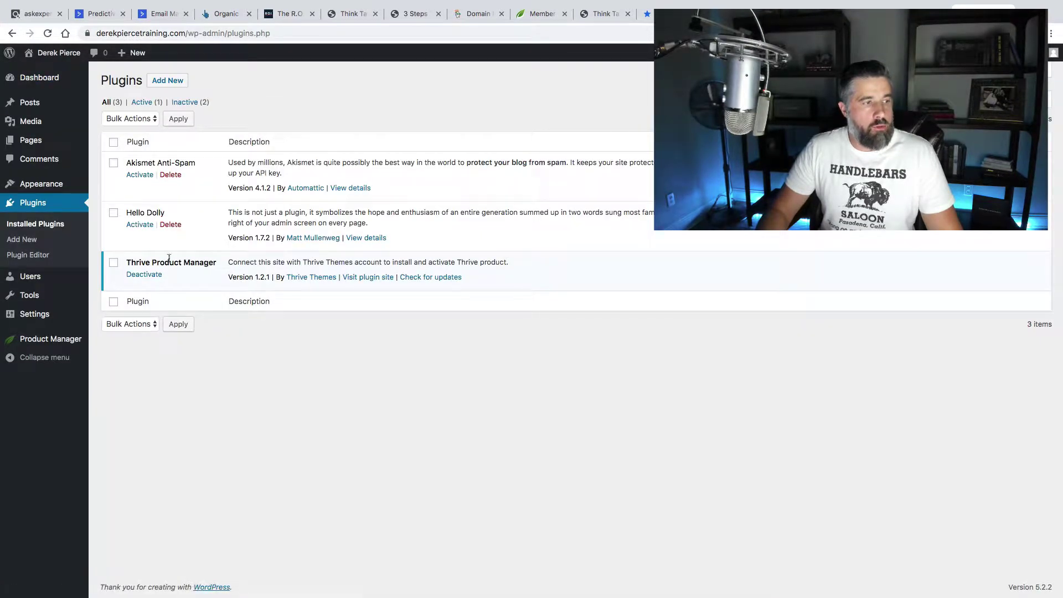
drag(127, 263, 210, 264)
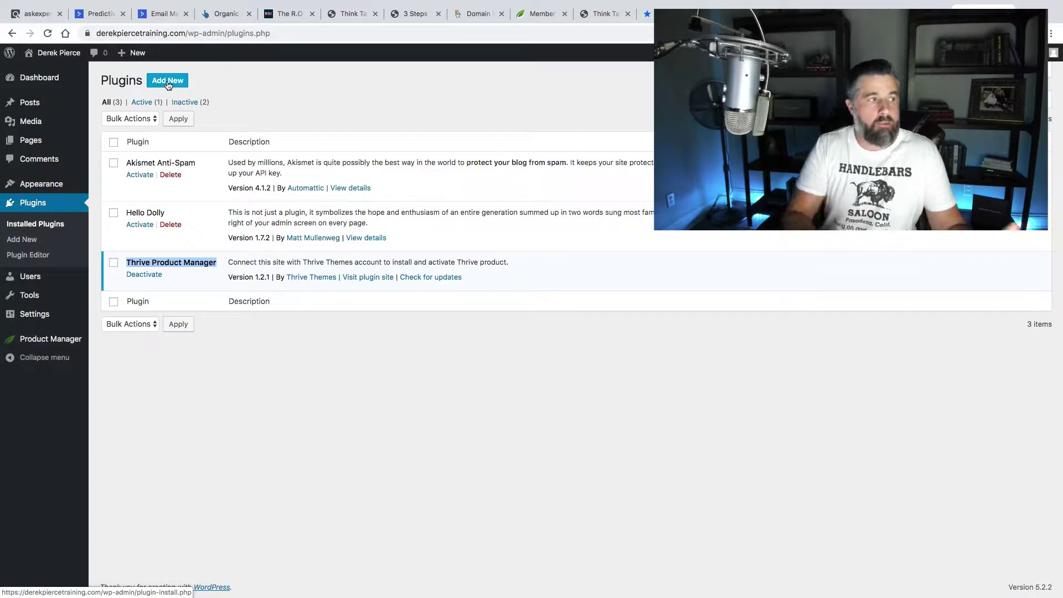
On the Product Manager page, tick Thrive Leads, then Deselect all to leave 0 products selected.
click(55, 341)
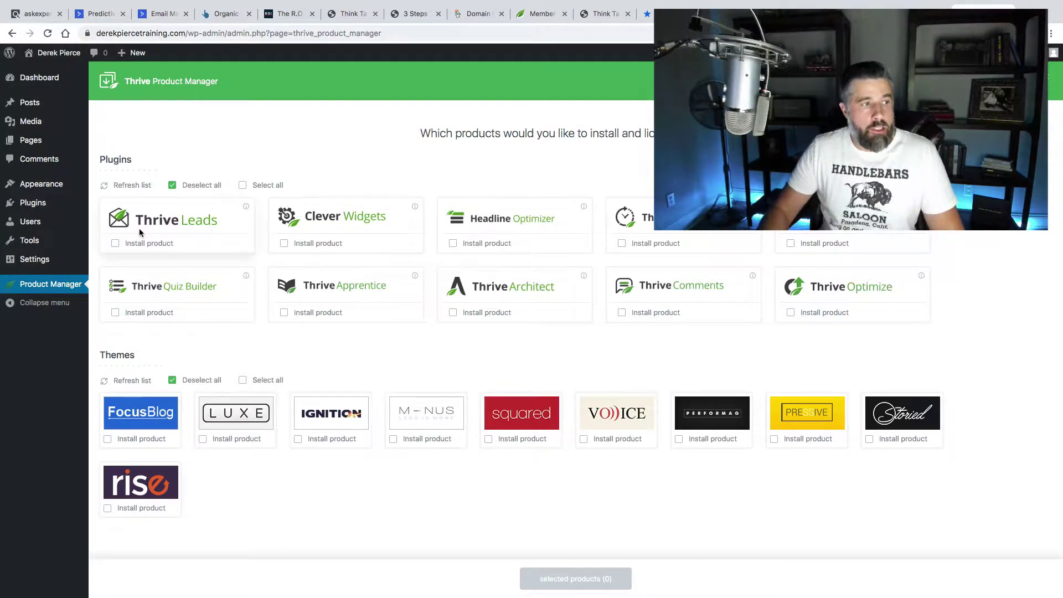
click(114, 244)
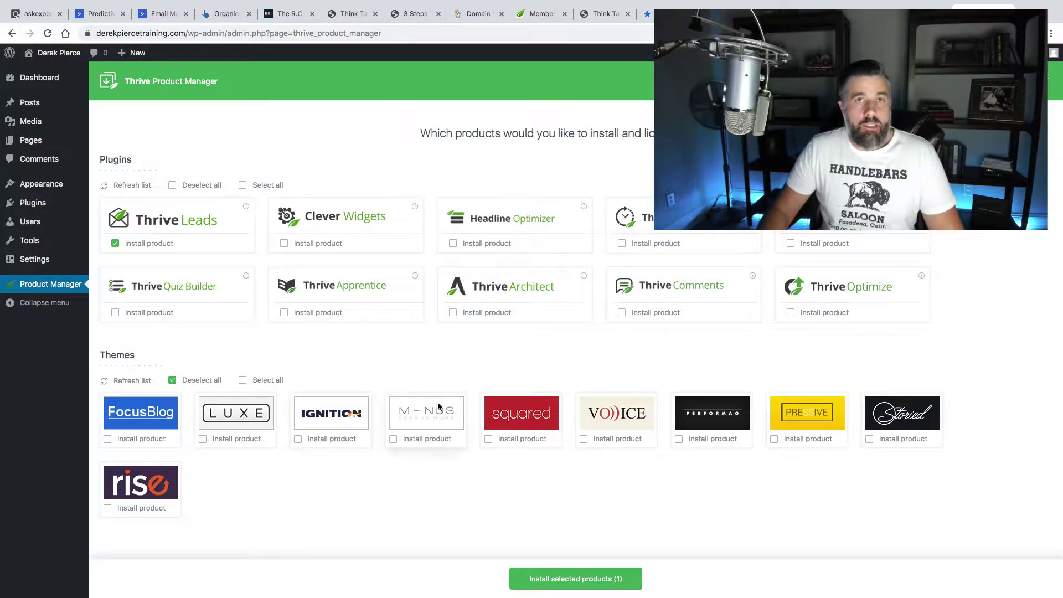
click(115, 243)
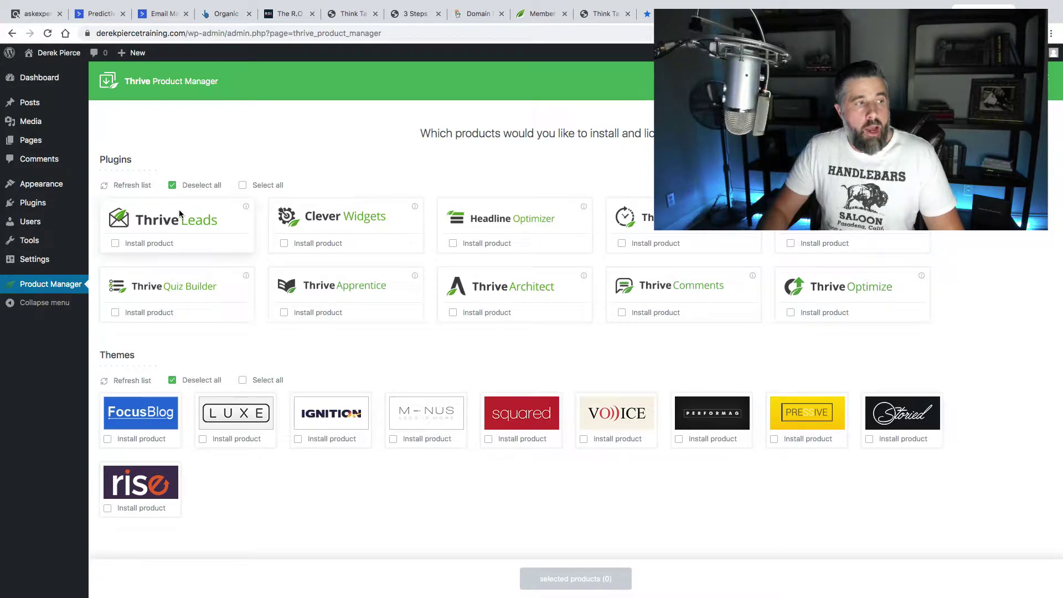
Select Thrive Leads and Thrive Architect and install the 2 selected products.
click(115, 244)
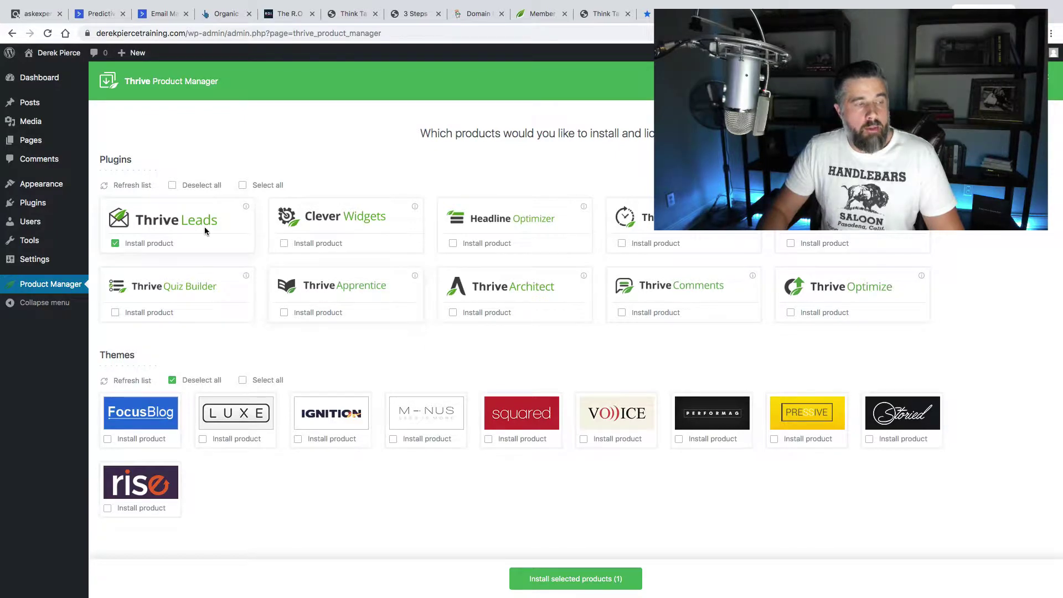
click(457, 315)
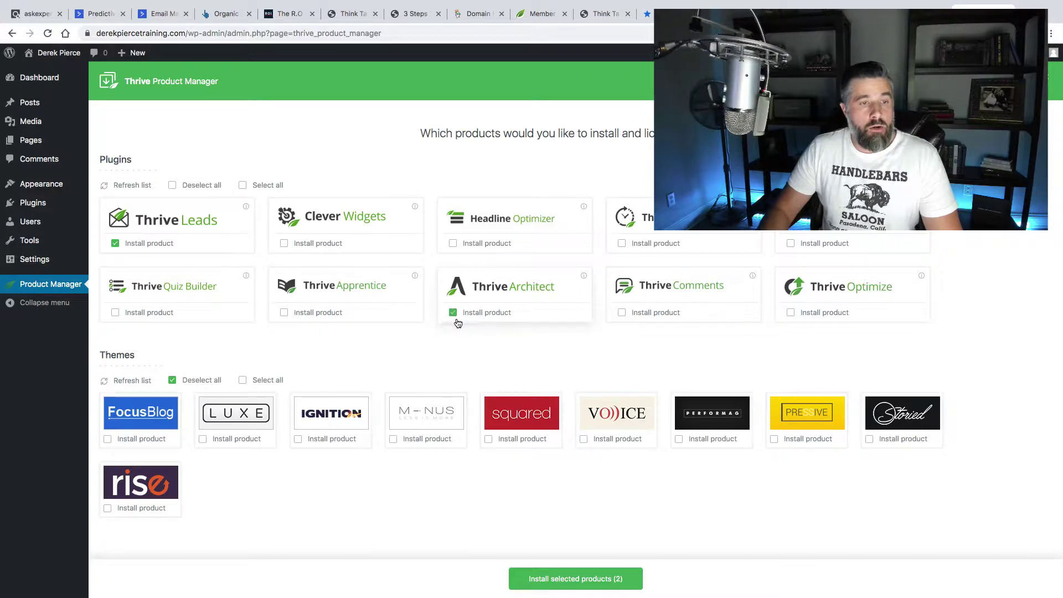
click(580, 579)
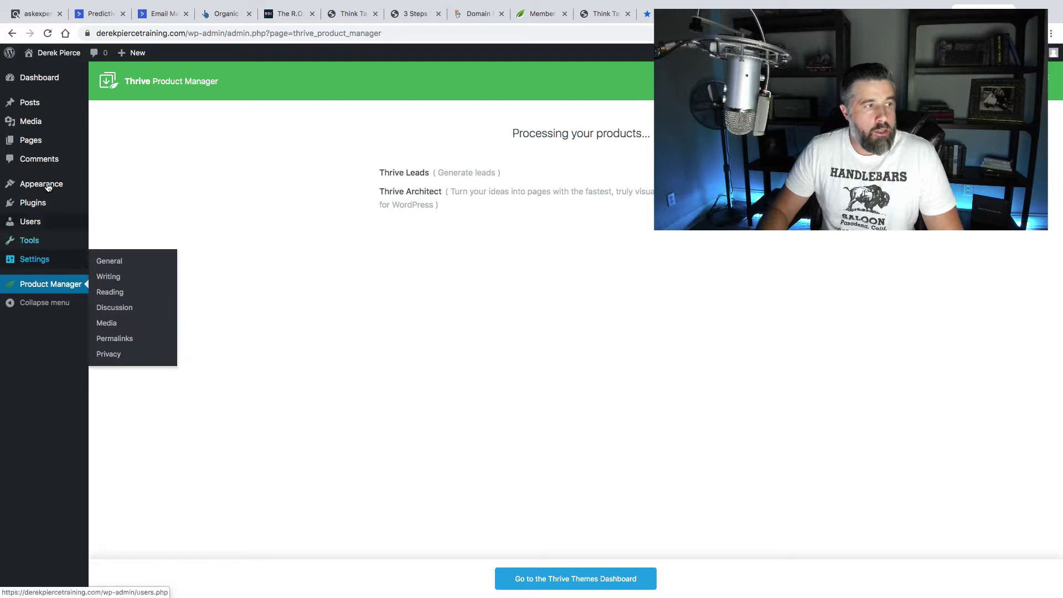
Reopen Installed Plugins and highlight the active Thrive Architect 2.4.1.2 and Thrive Leads 2.2.2.2 names.
click(35, 202)
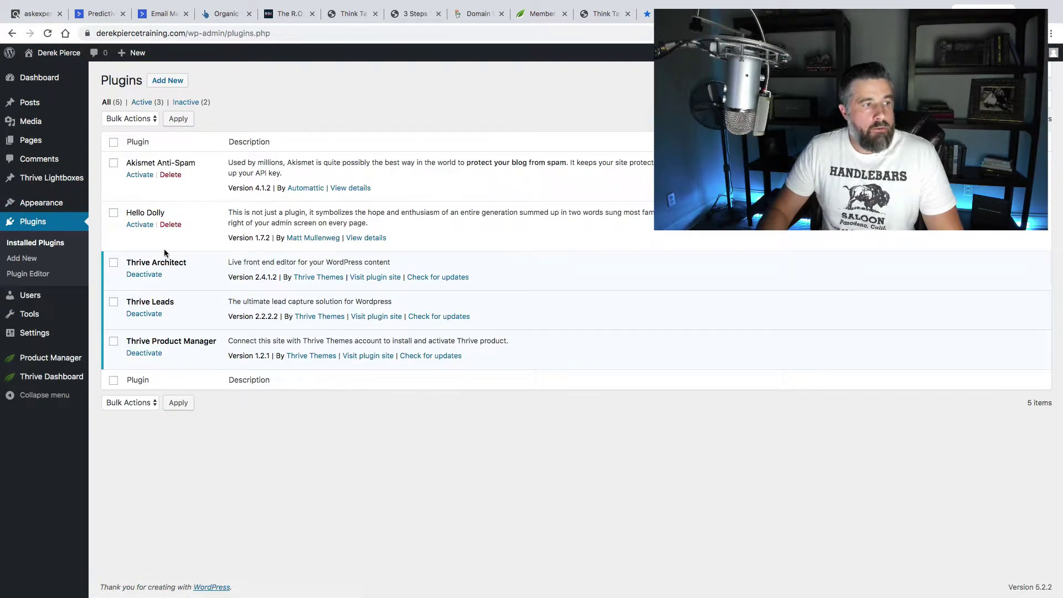
drag(126, 263, 188, 263)
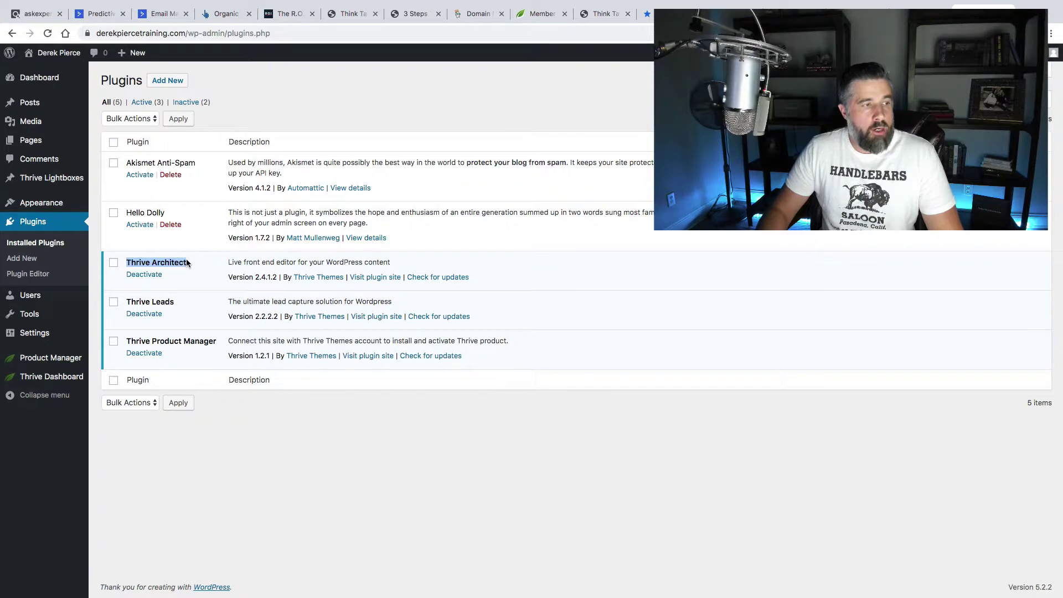
drag(125, 302, 175, 302)
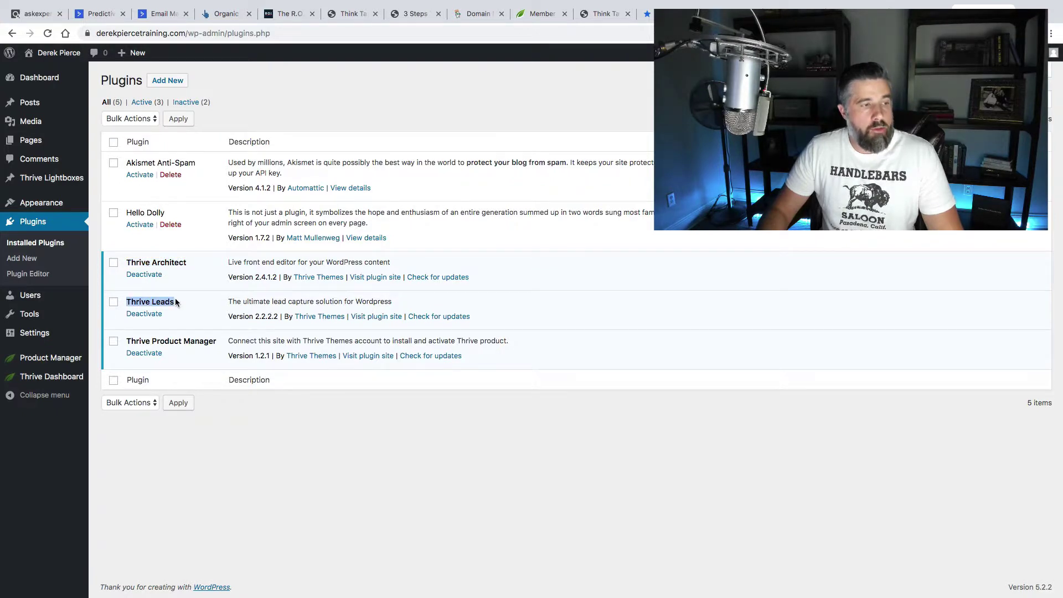
click(458, 424)
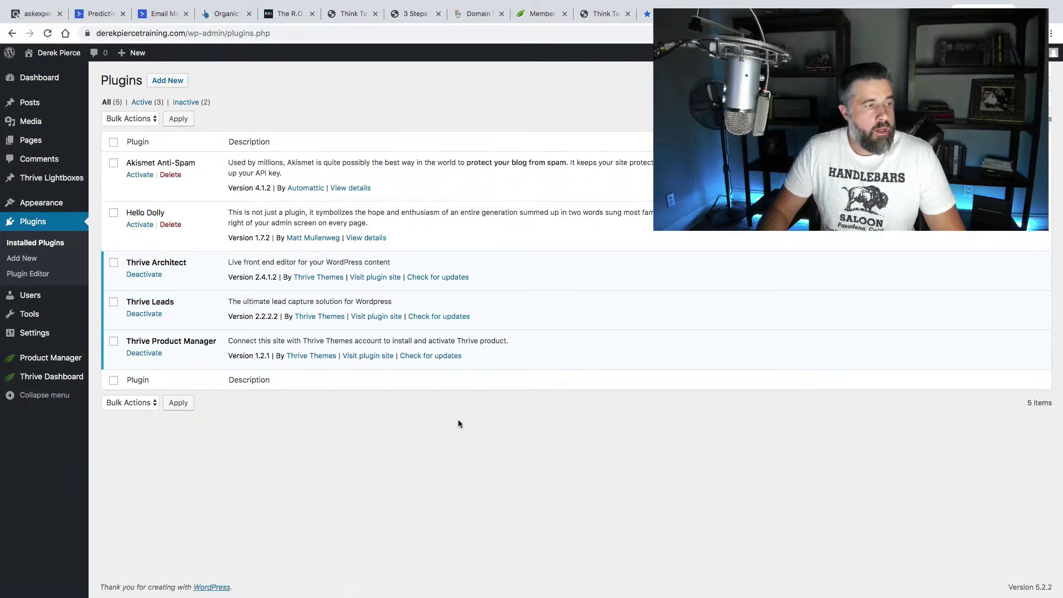
Open the Thrive Dashboard and scroll down to the Thrive Features cards such as API Connections.
click(46, 379)
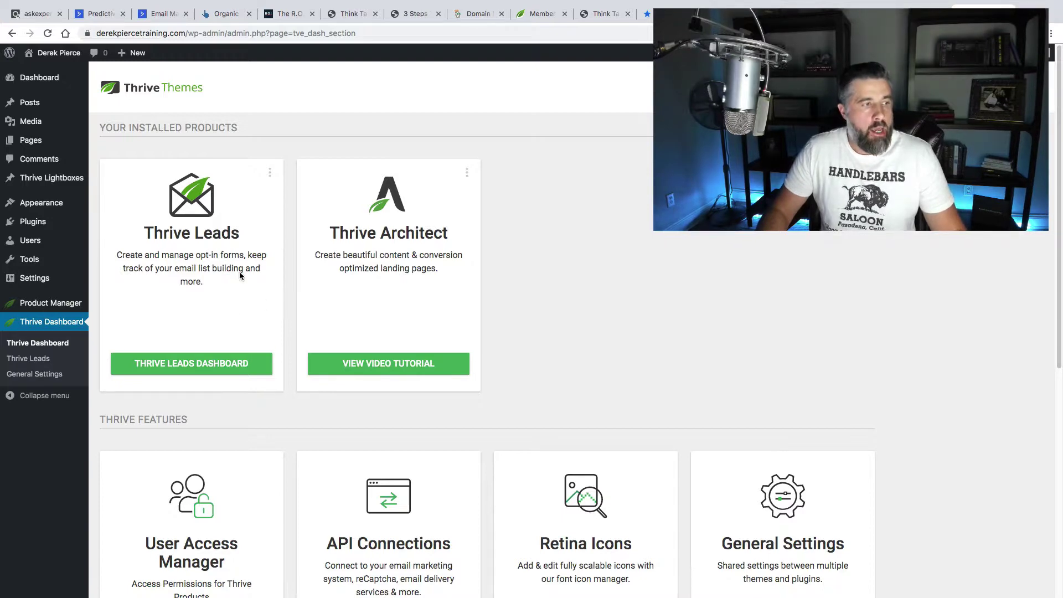
scroll(171, 302, down, 2)
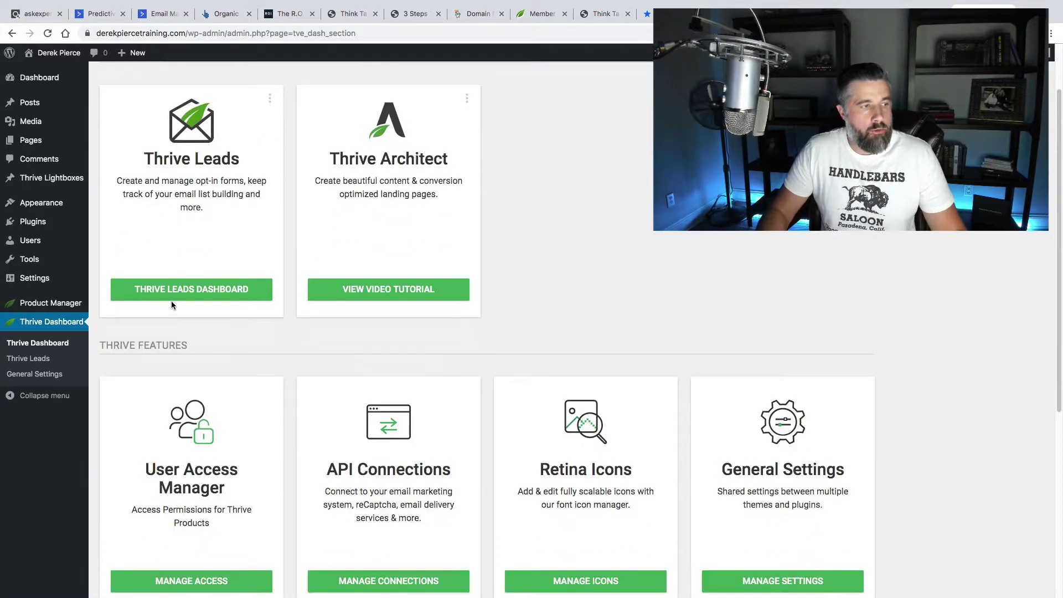
scroll(171, 300, down, 3)
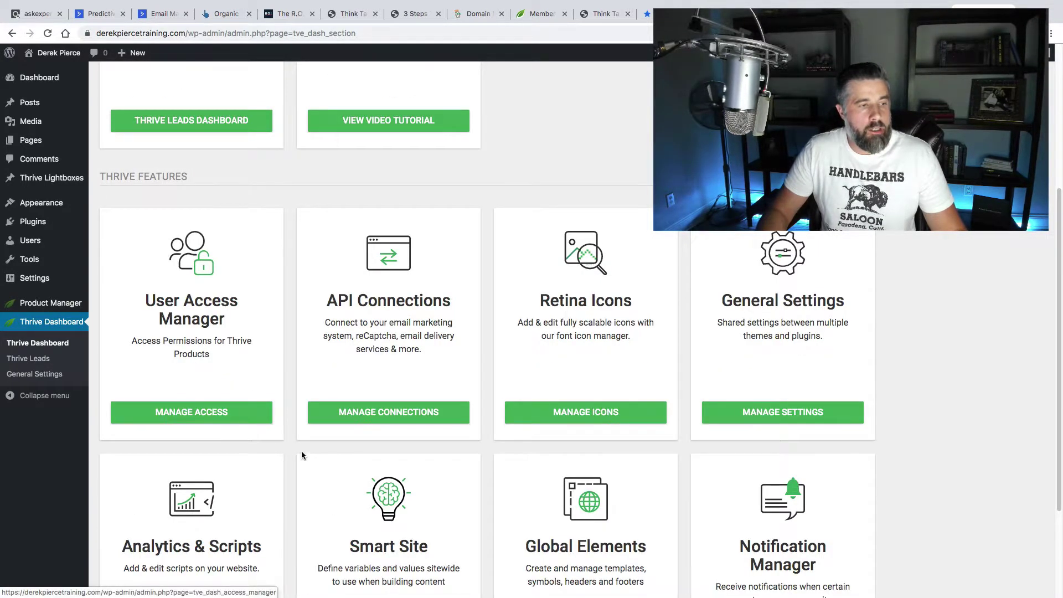
scroll(302, 451, down, 1)
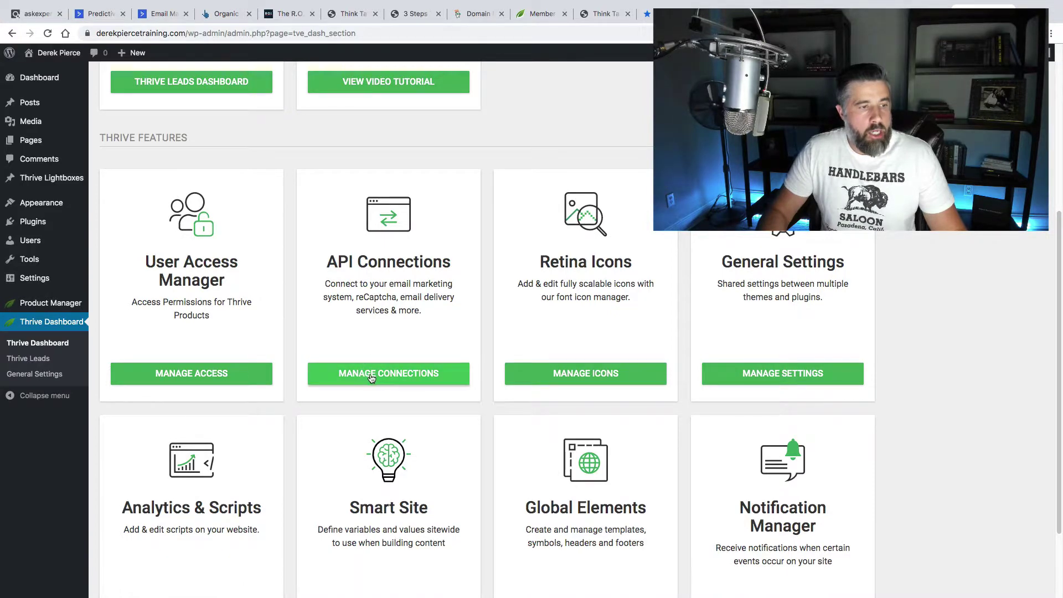
In Manage Connections, start an Add new Connection and browse the Select an app list without choosing.
click(371, 378)
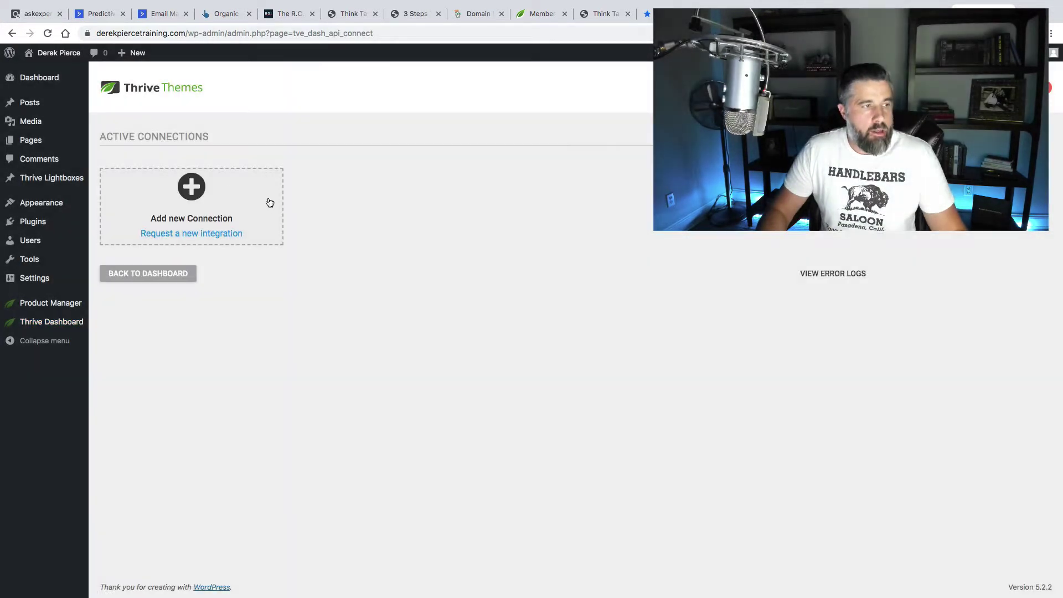
click(201, 191)
click(236, 184)
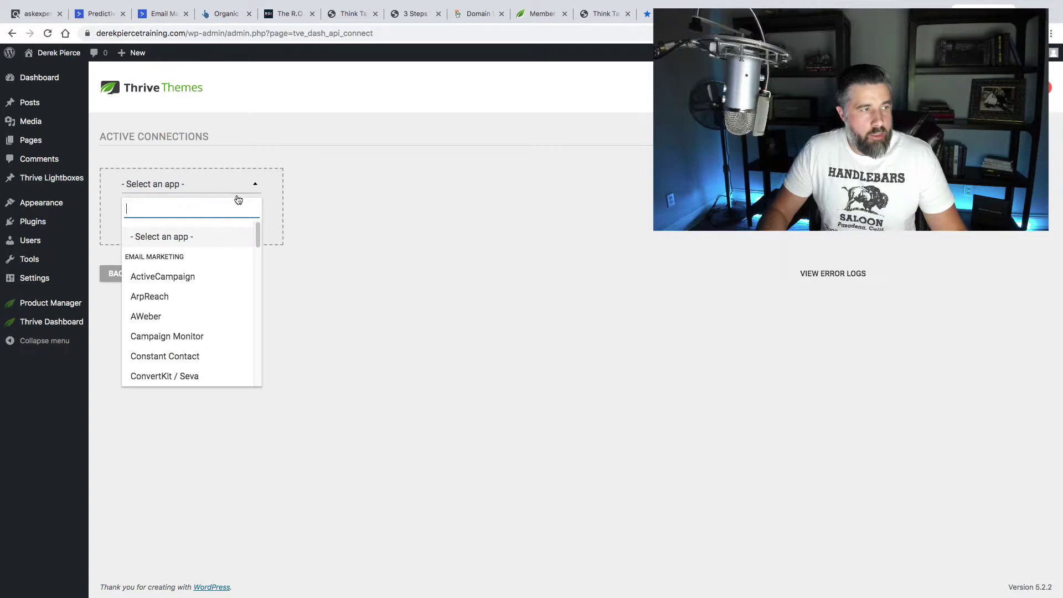
scroll(230, 238, down, 5)
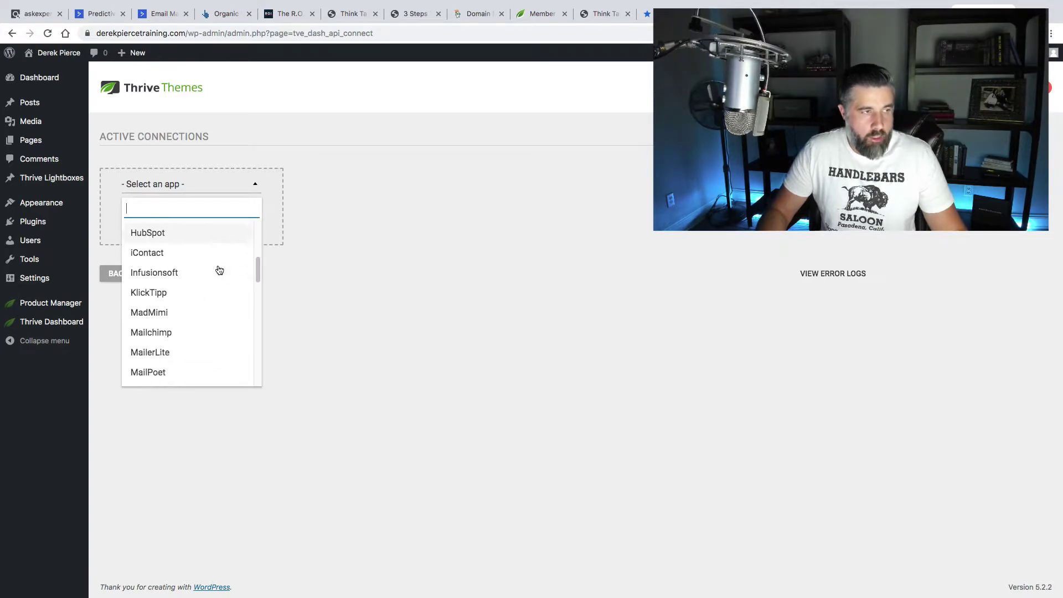
scroll(219, 270, down, 10)
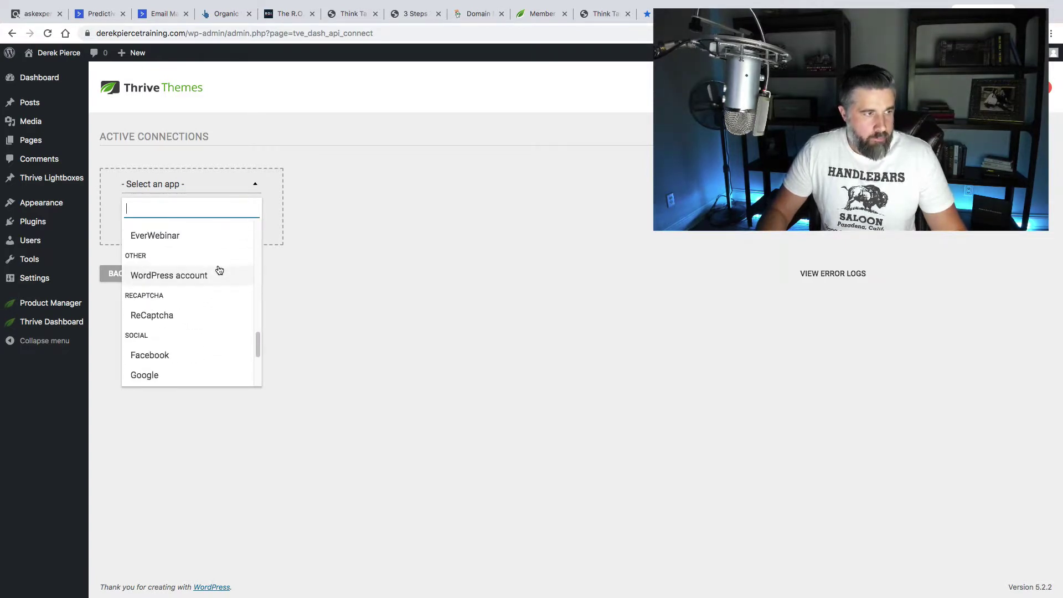
scroll(224, 273, down, 3)
click(352, 340)
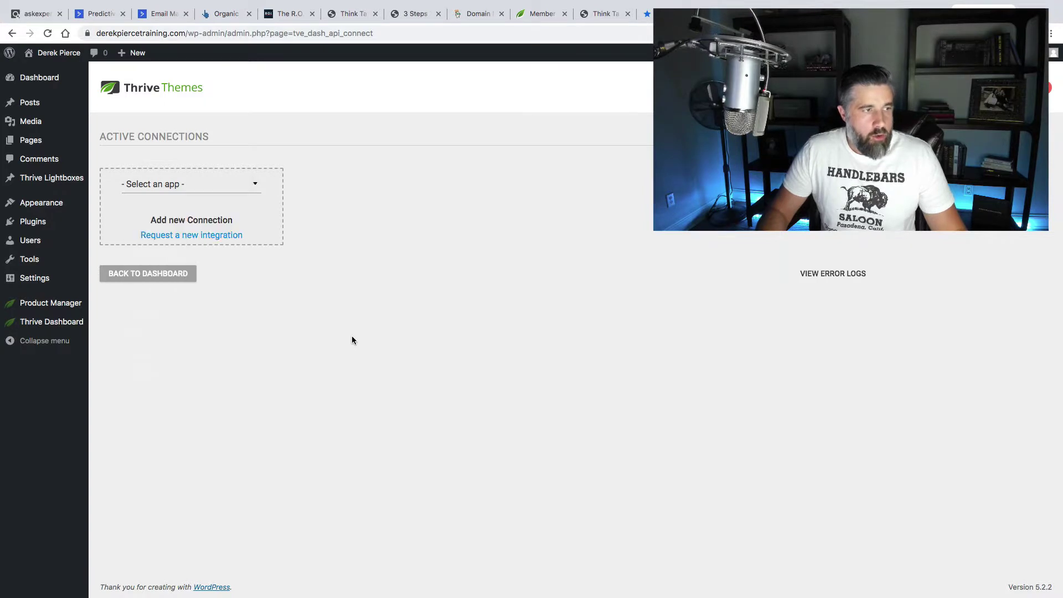
click(252, 189)
scroll(237, 315, down, 6)
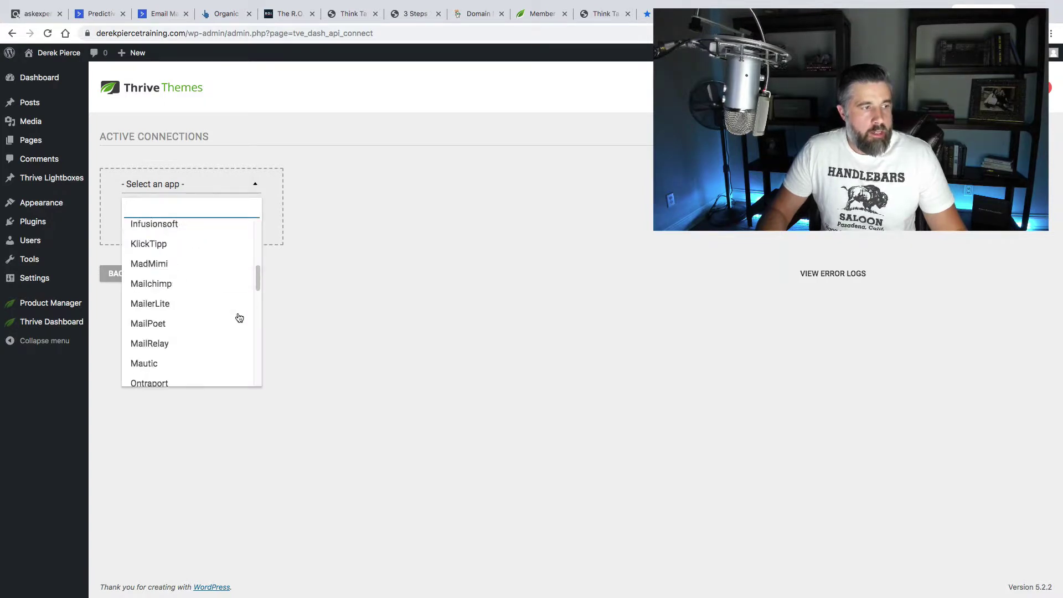
click(348, 292)
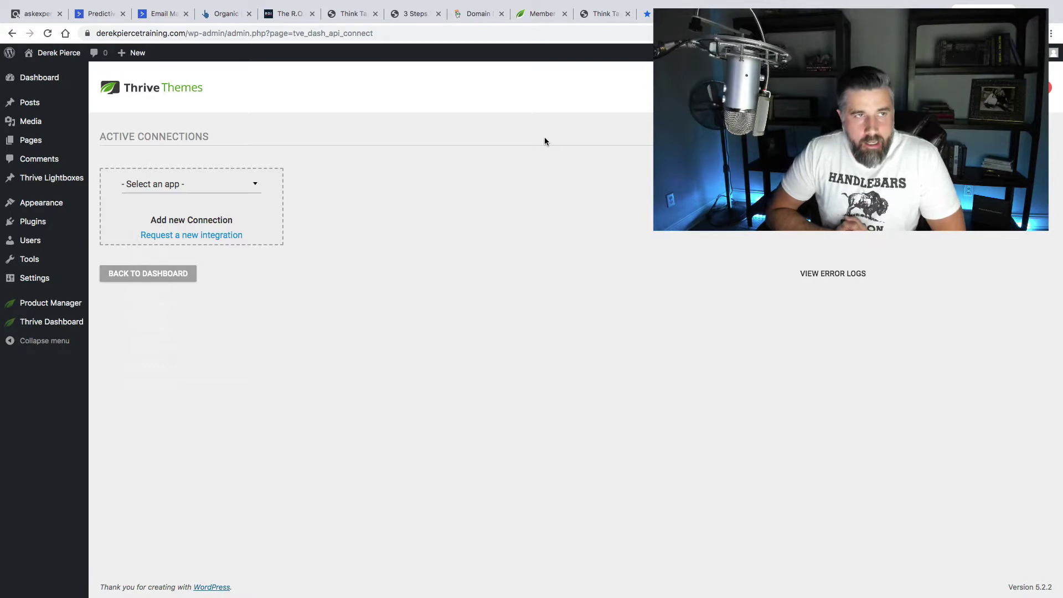
Switch to the Thrive Themes Member tab and open the Support Forum page.
click(538, 14)
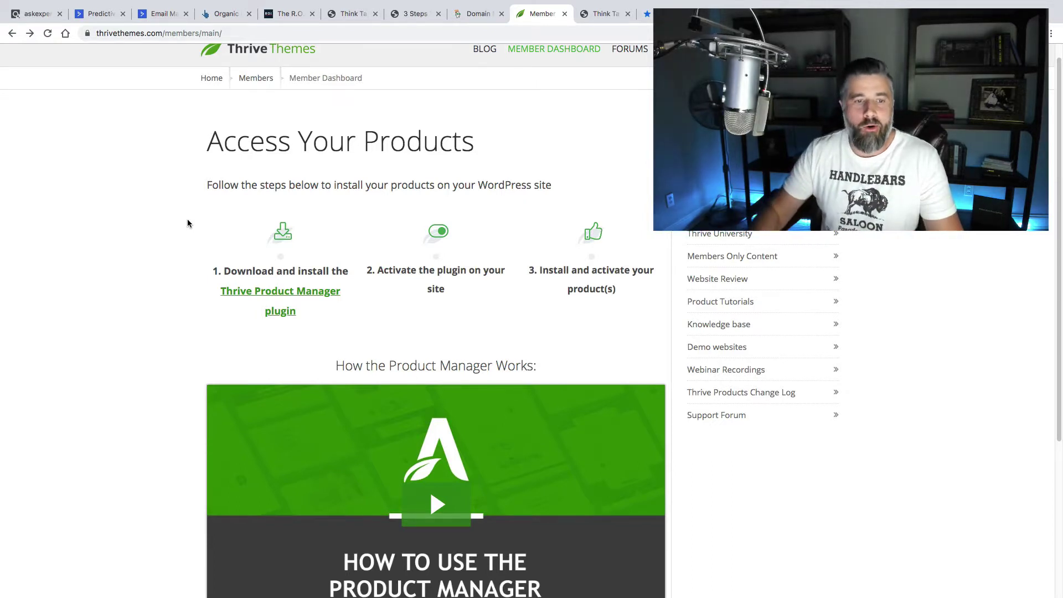
click(720, 415)
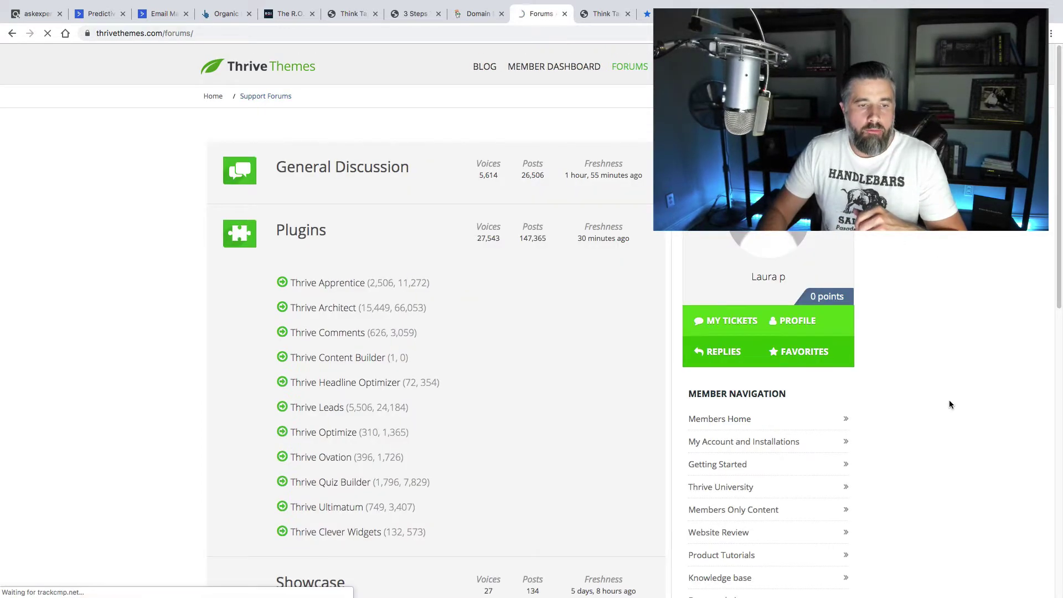
click(15, 34)
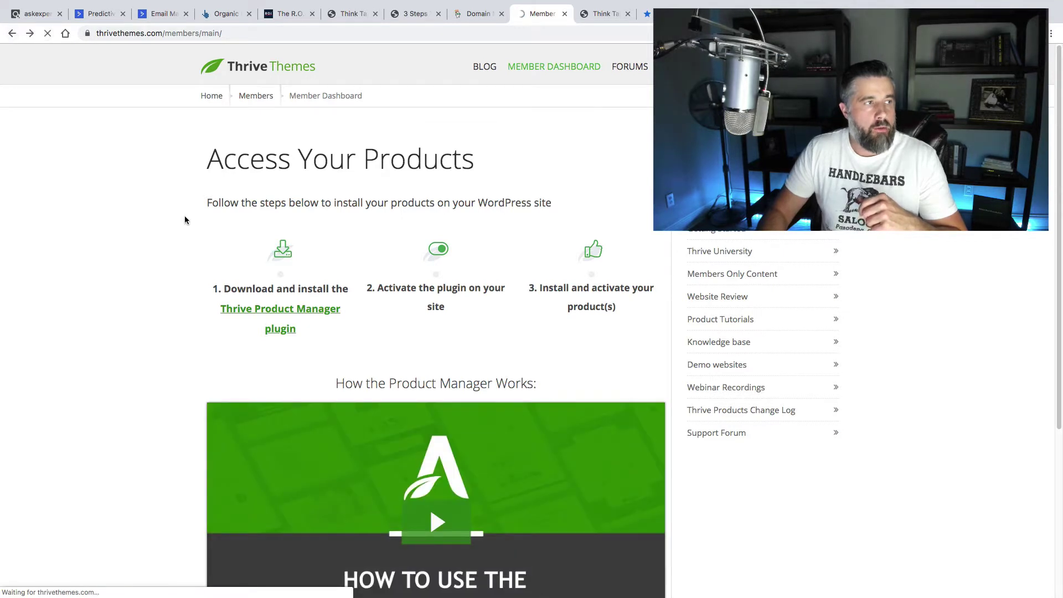
click(12, 34)
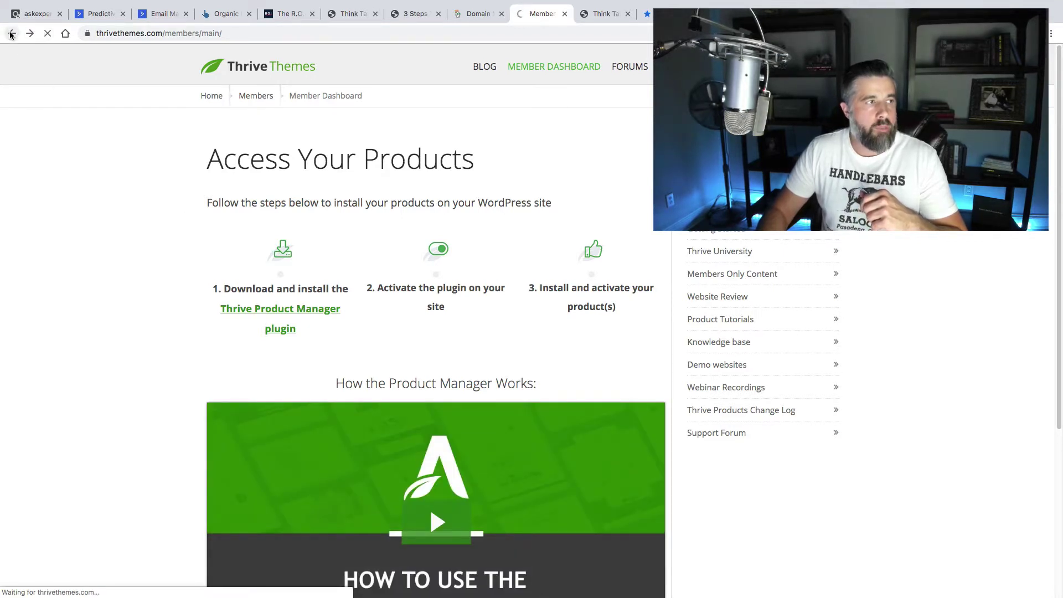
scroll(127, 186, down, 2)
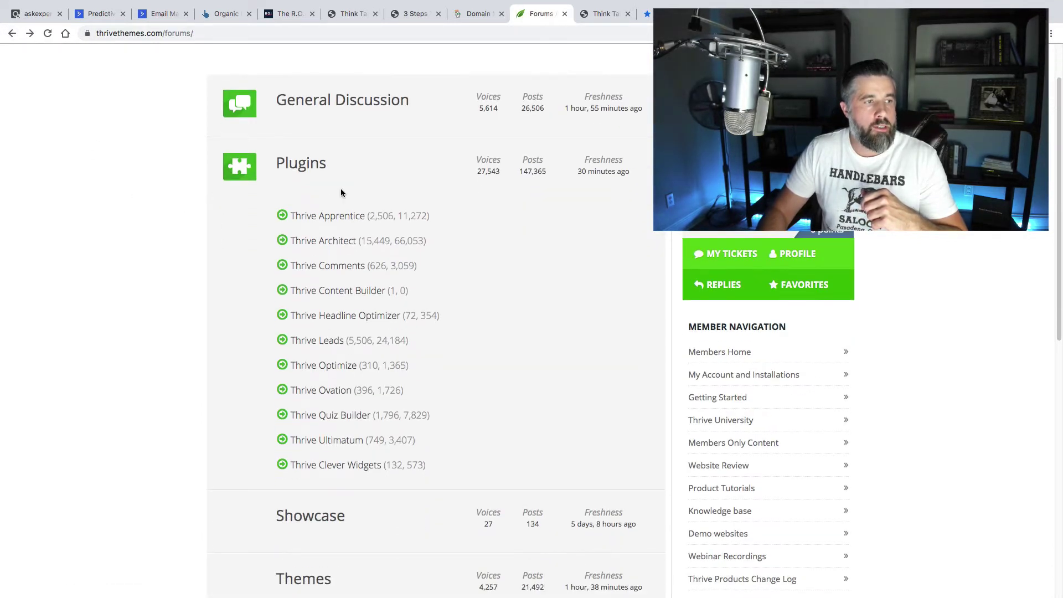
scroll(249, 255, down, 6)
scroll(169, 279, up, 7)
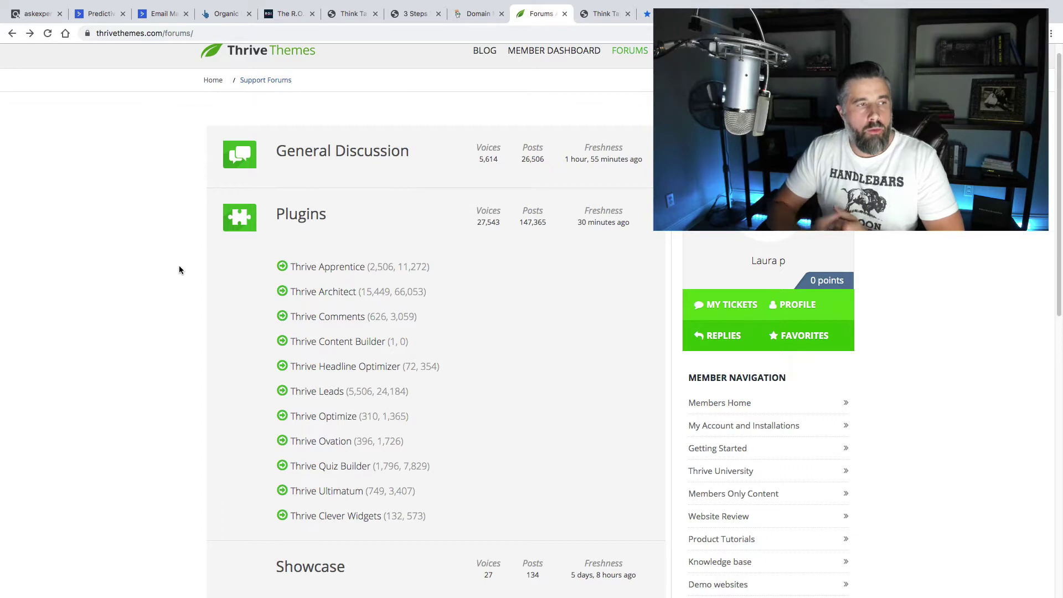
Open the General Discussion forum (5,614 topics) and choose Create New Support Request.
click(313, 161)
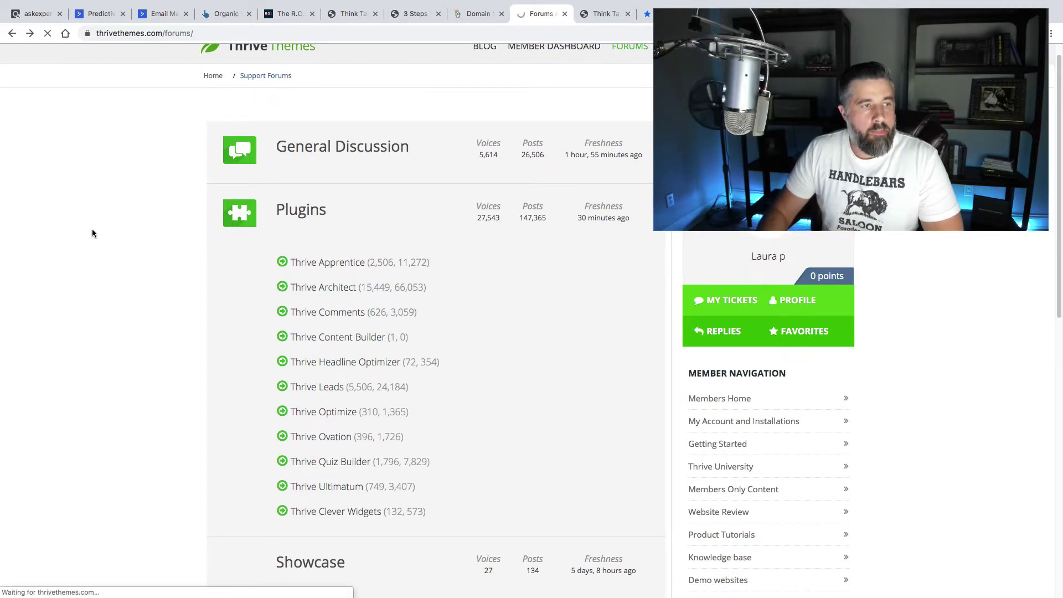
scroll(194, 227, down, 3)
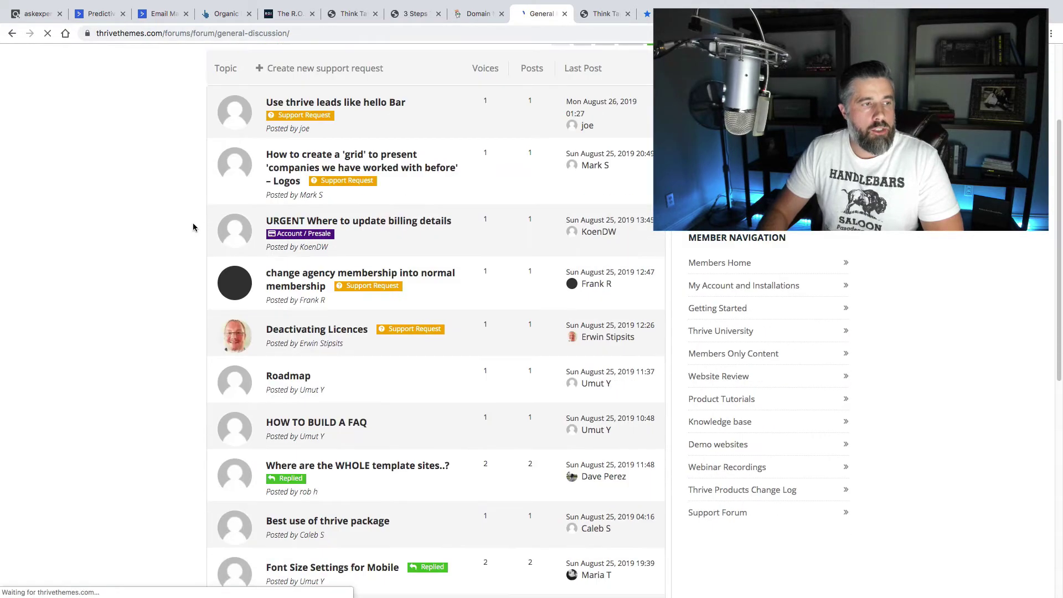
scroll(144, 223, down, 5)
scroll(145, 227, down, 5)
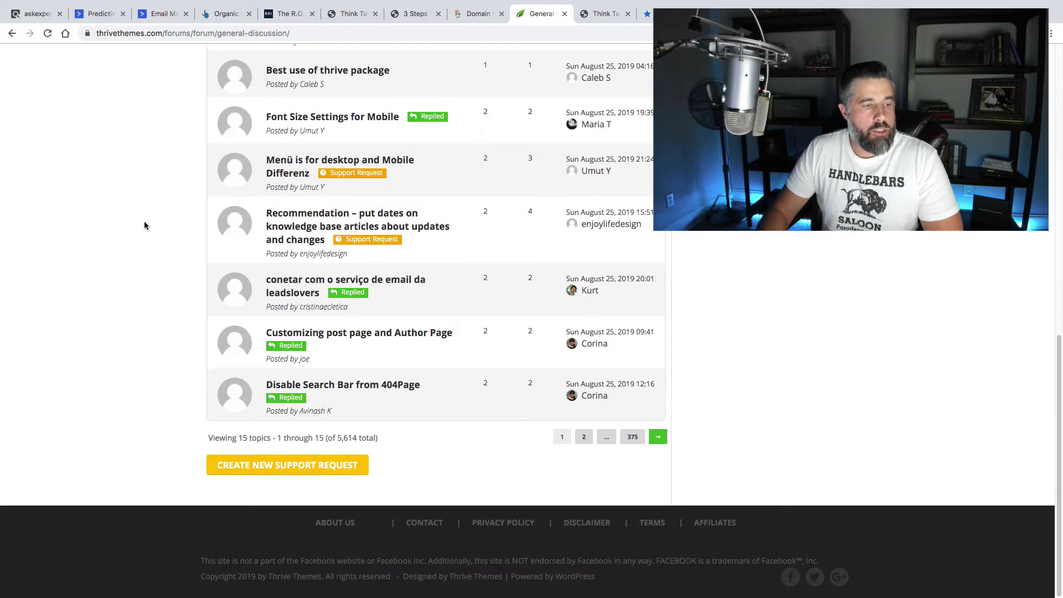
click(274, 466)
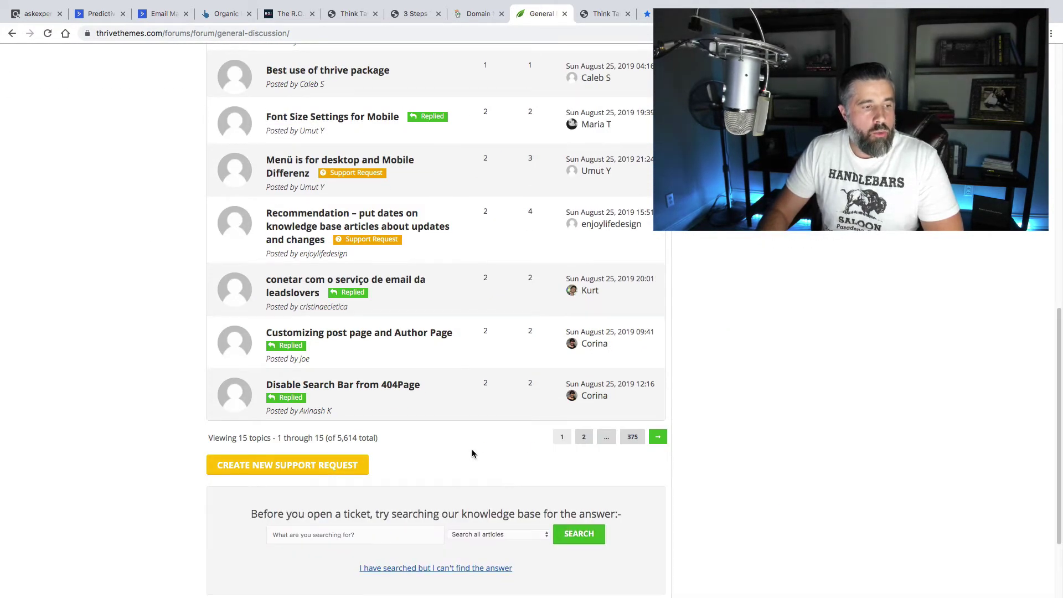
scroll(473, 451, down, 2)
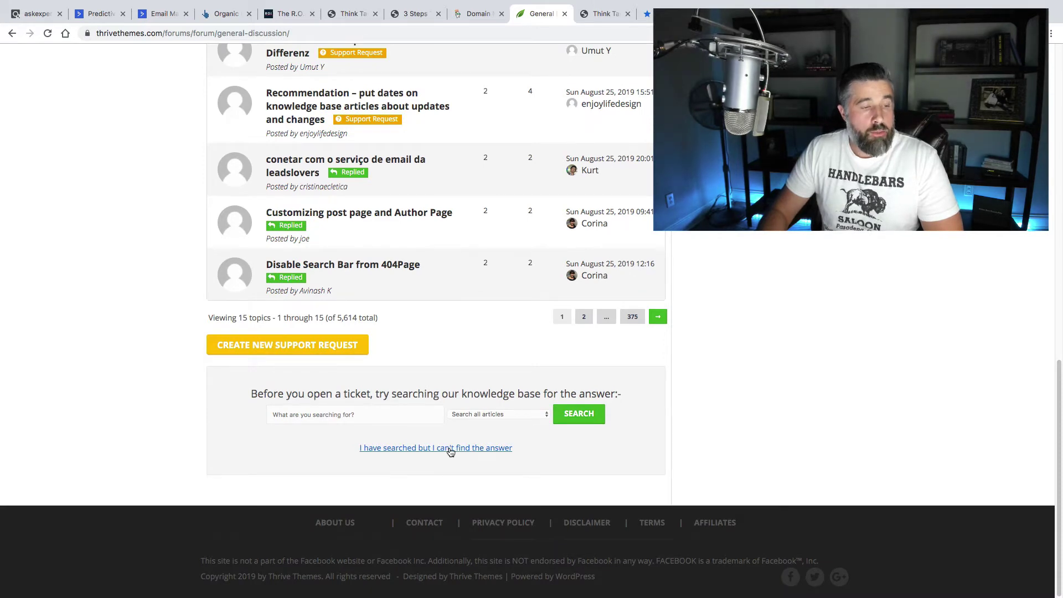
Choose "I have searched but I can't find the answer" and scroll the request form down to Submit and back.
click(451, 449)
scroll(774, 445, down, 7)
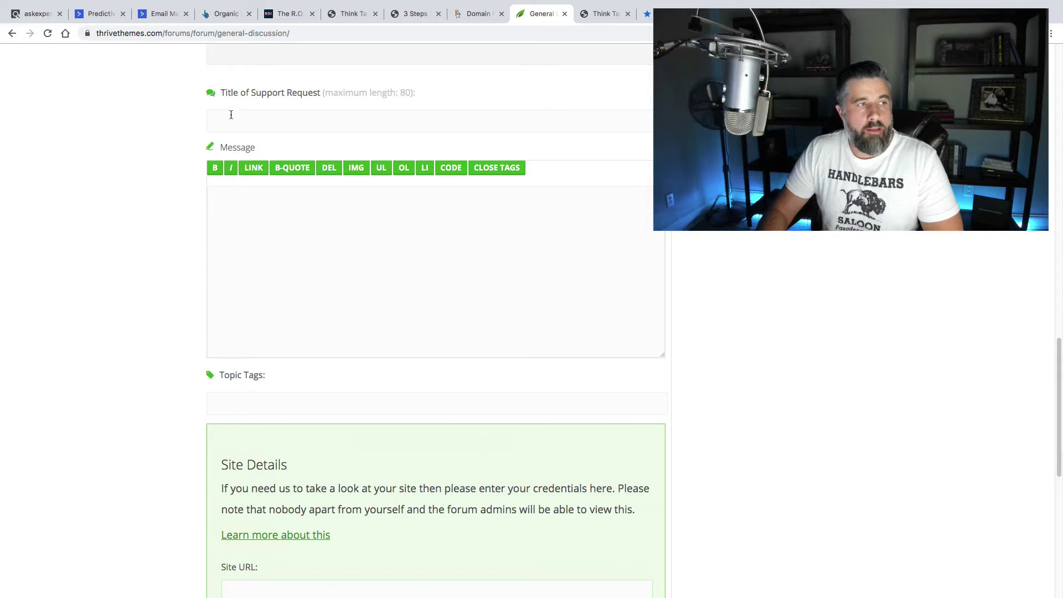
scroll(87, 178, down, 1)
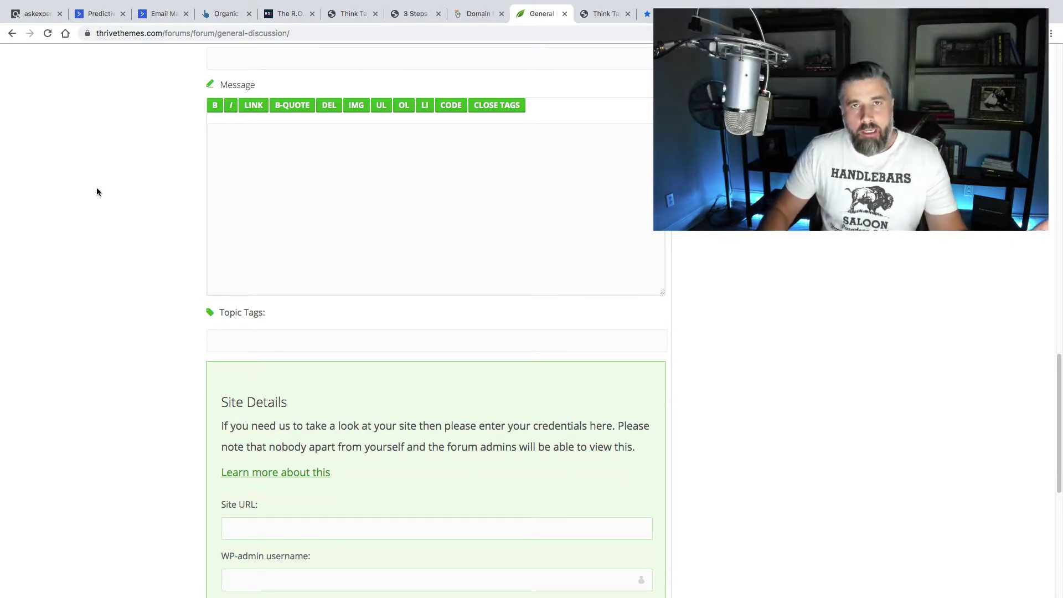
scroll(97, 188, down, 3)
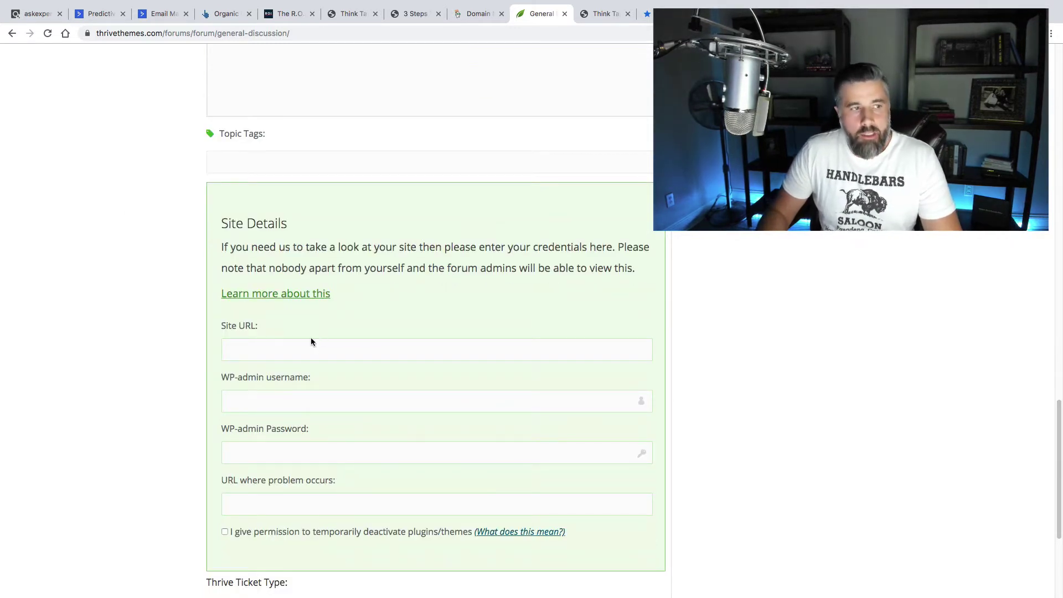
scroll(311, 341, down, 1)
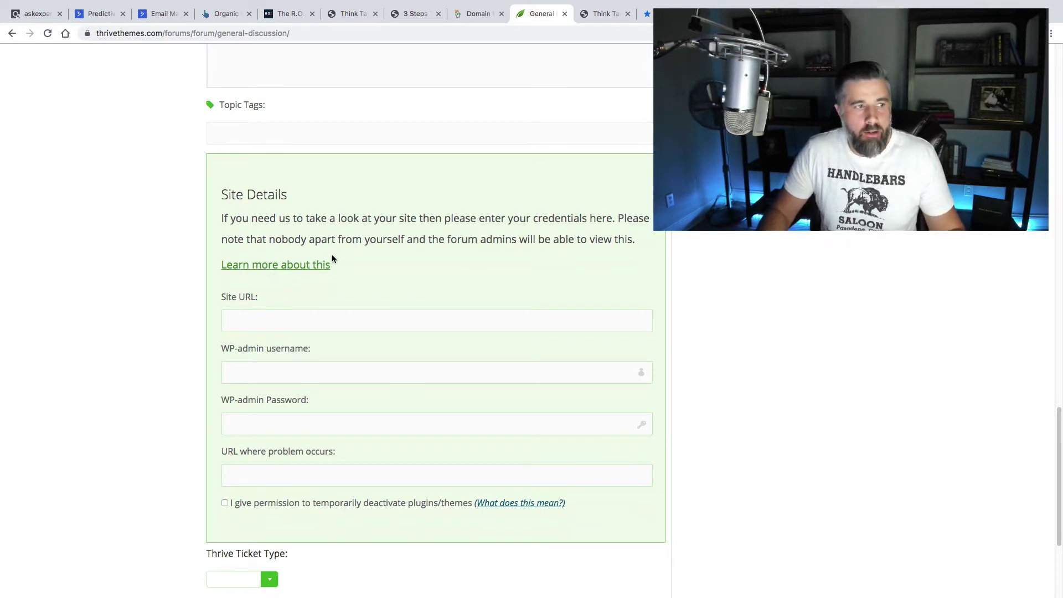
scroll(332, 260, down, 2)
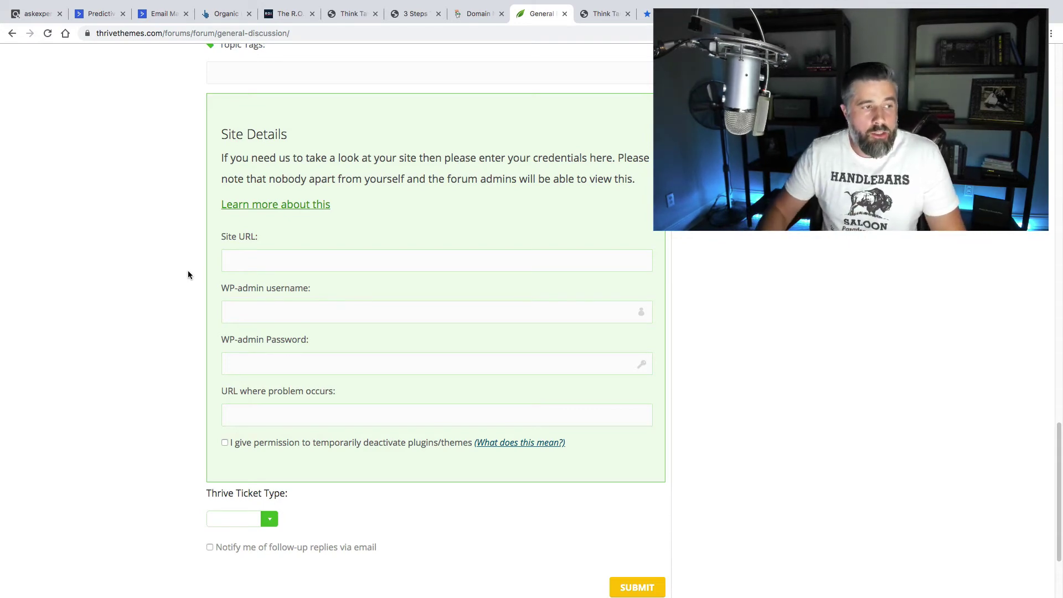
scroll(172, 303, up, 15)
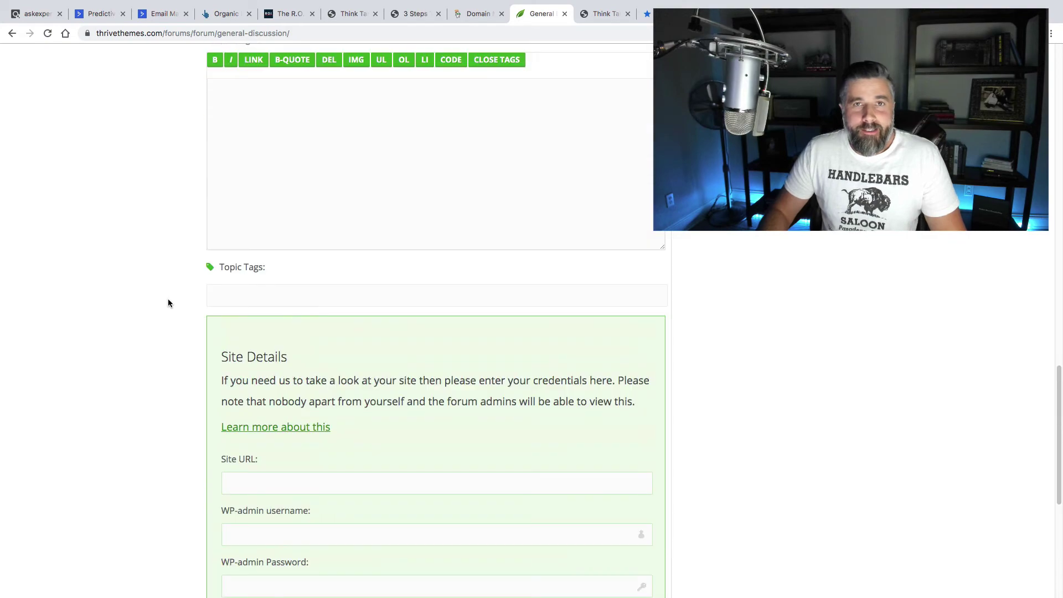
scroll(185, 283, up, 10)
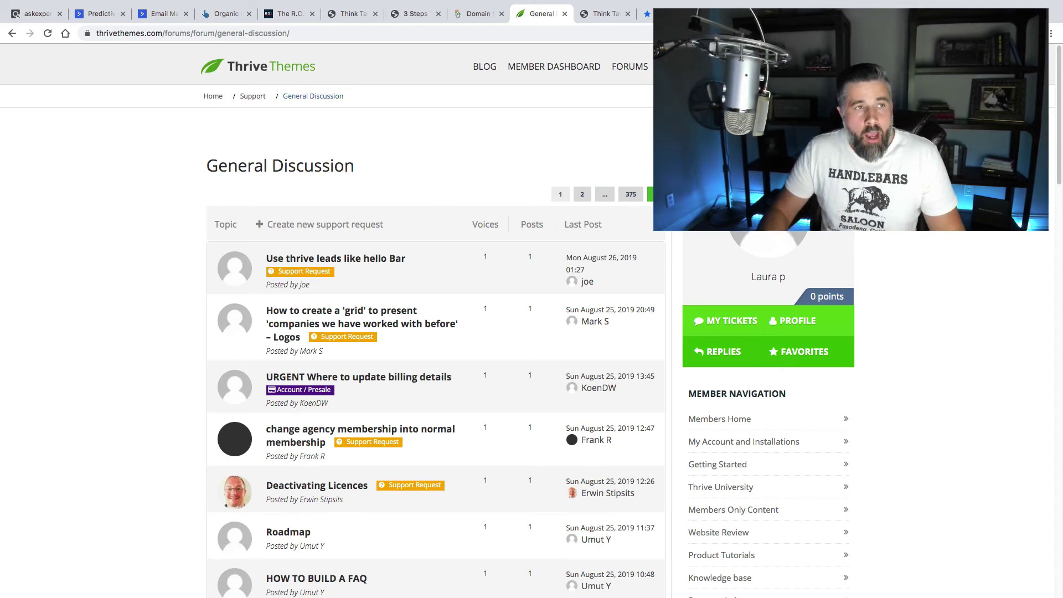
Go back from the General Discussion forum to the MEMBER DASHBOARD's Access Your Products page.
click(554, 67)
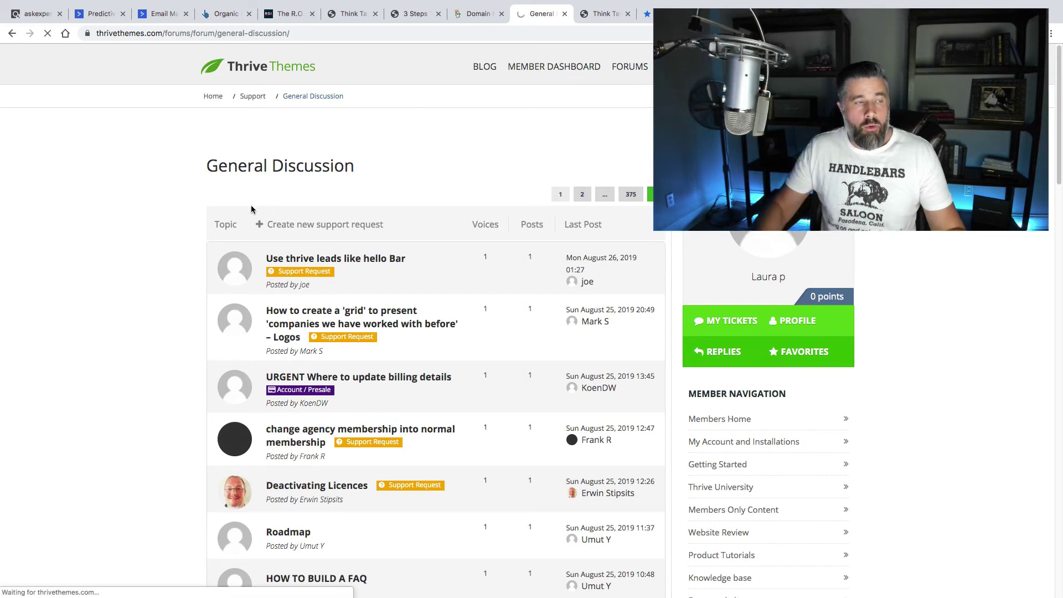